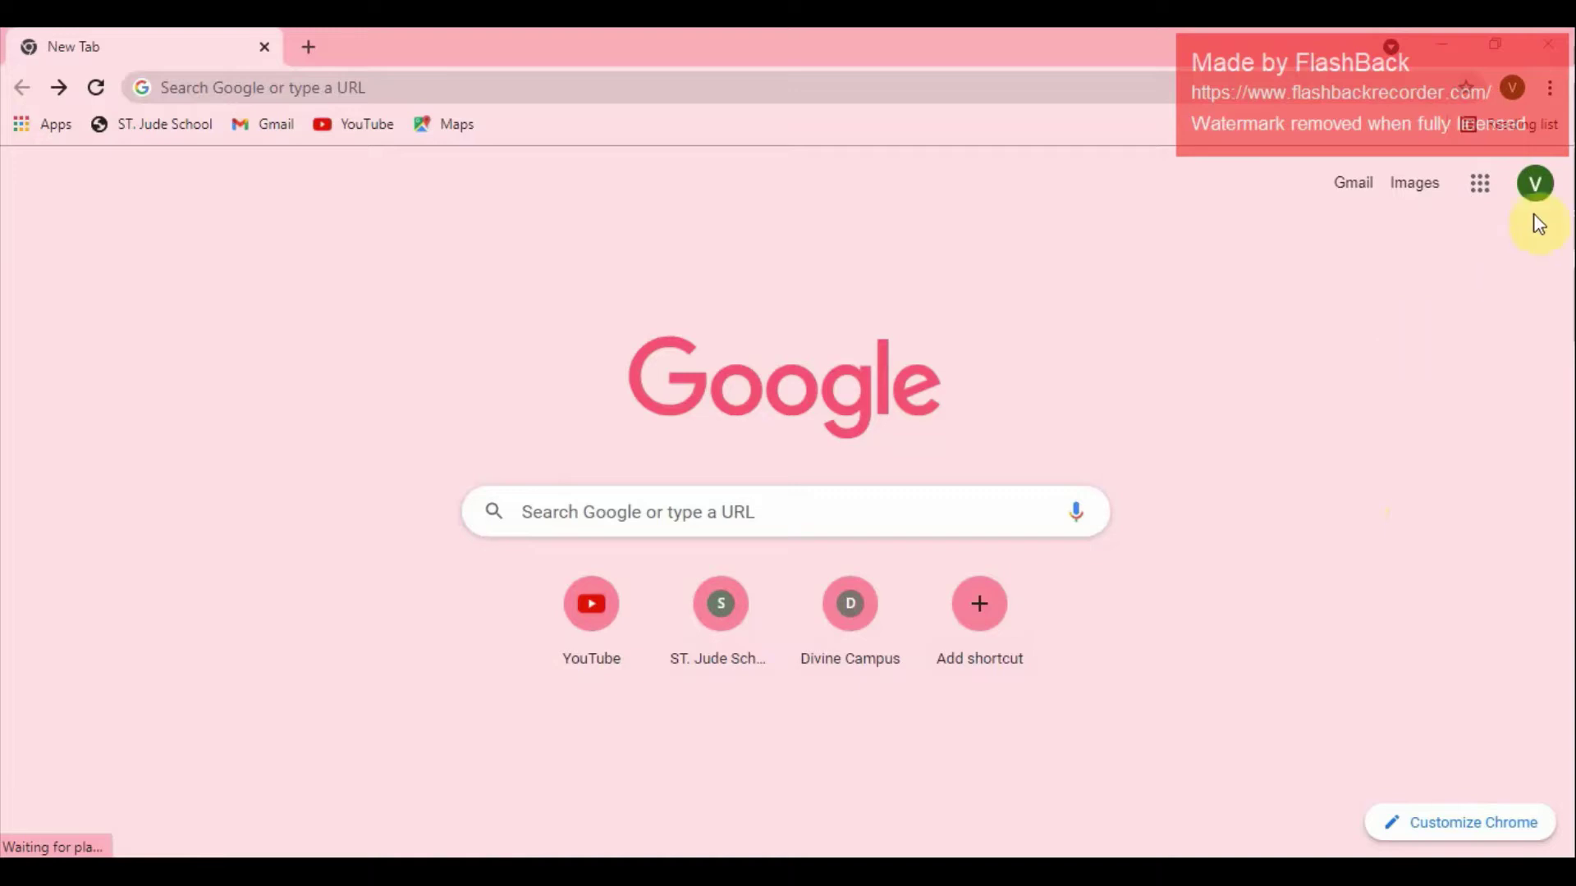
Go to Google Sheets and open the recent file named Untitled spreadsheet.
{"action": "left_click", "coordinate": [1480, 197]}
{"action": "scroll", "coordinate": [1406, 460], "scroll_direction": "down", "scroll_amount": 4}
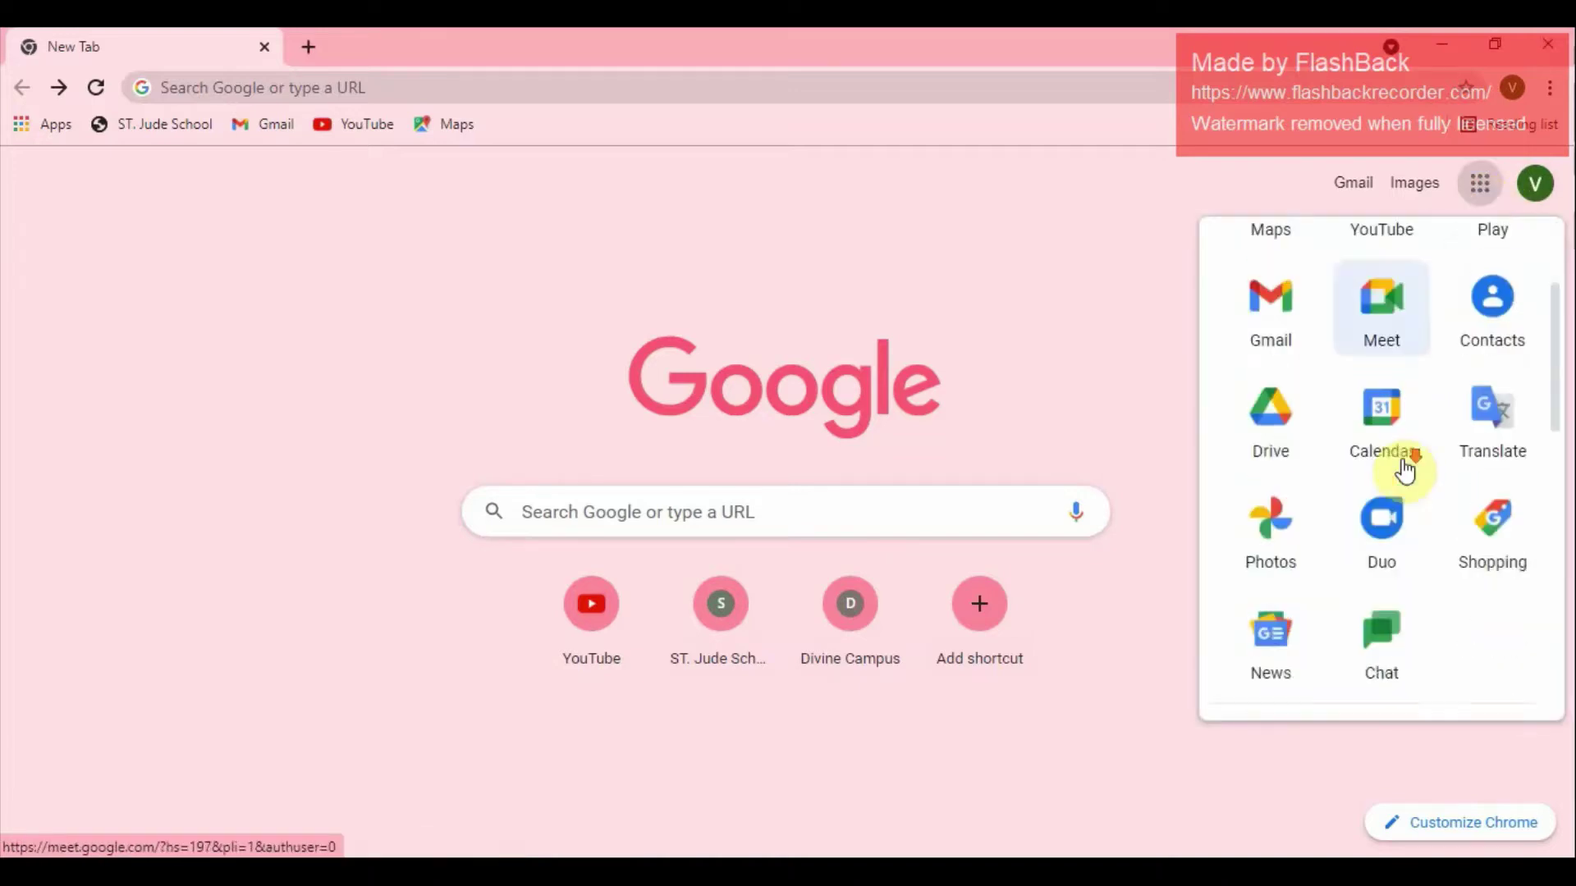
{"action": "left_click", "coordinate": [1395, 617]}
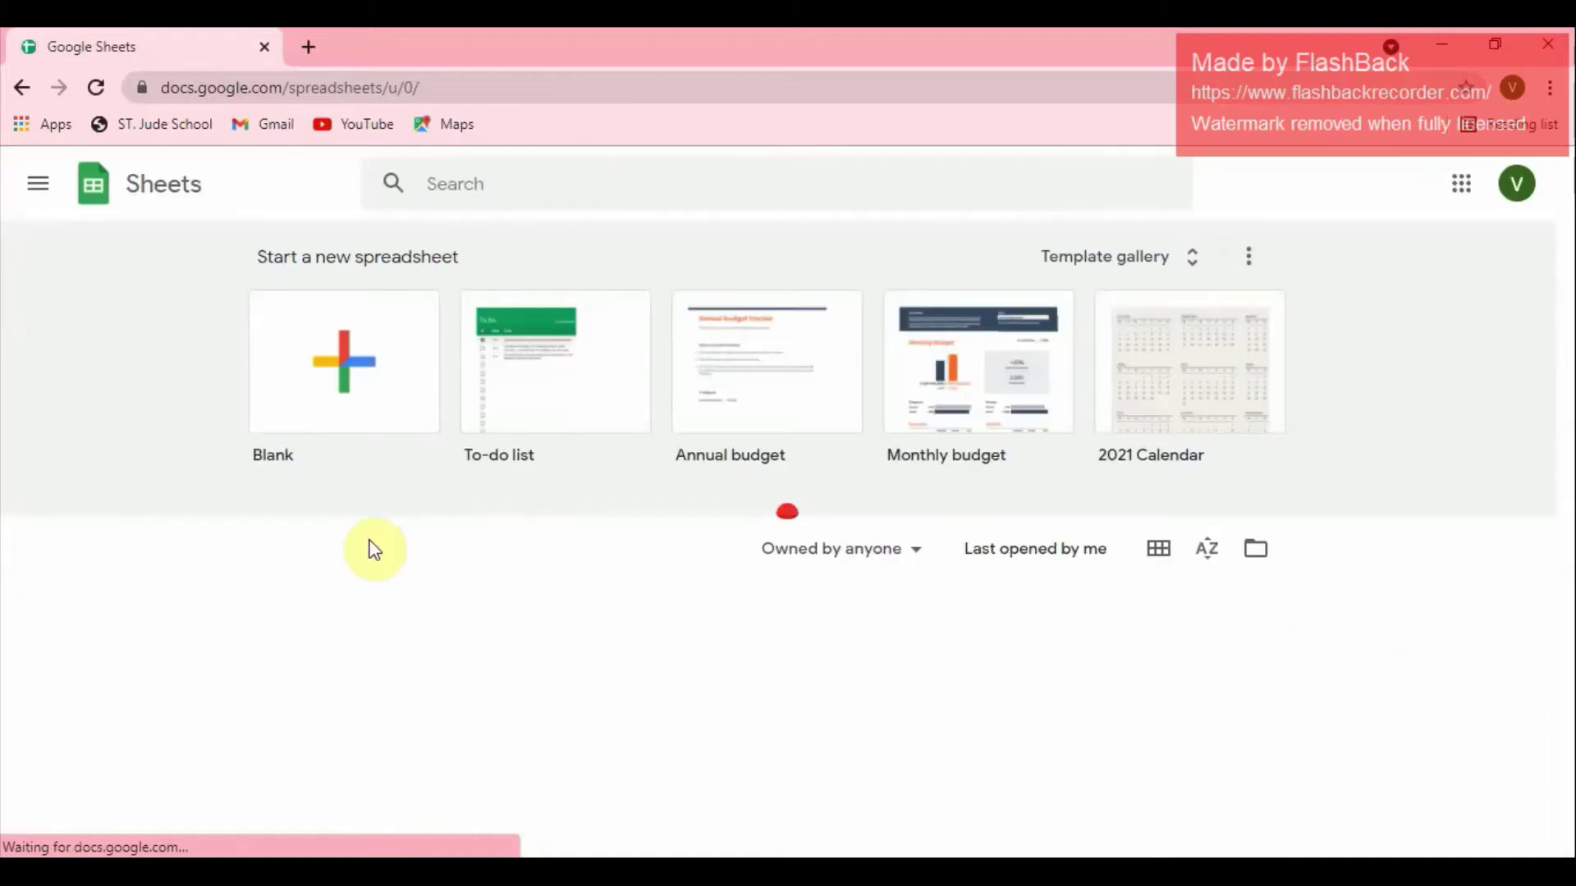
{"action": "left_click", "coordinate": [329, 394]}
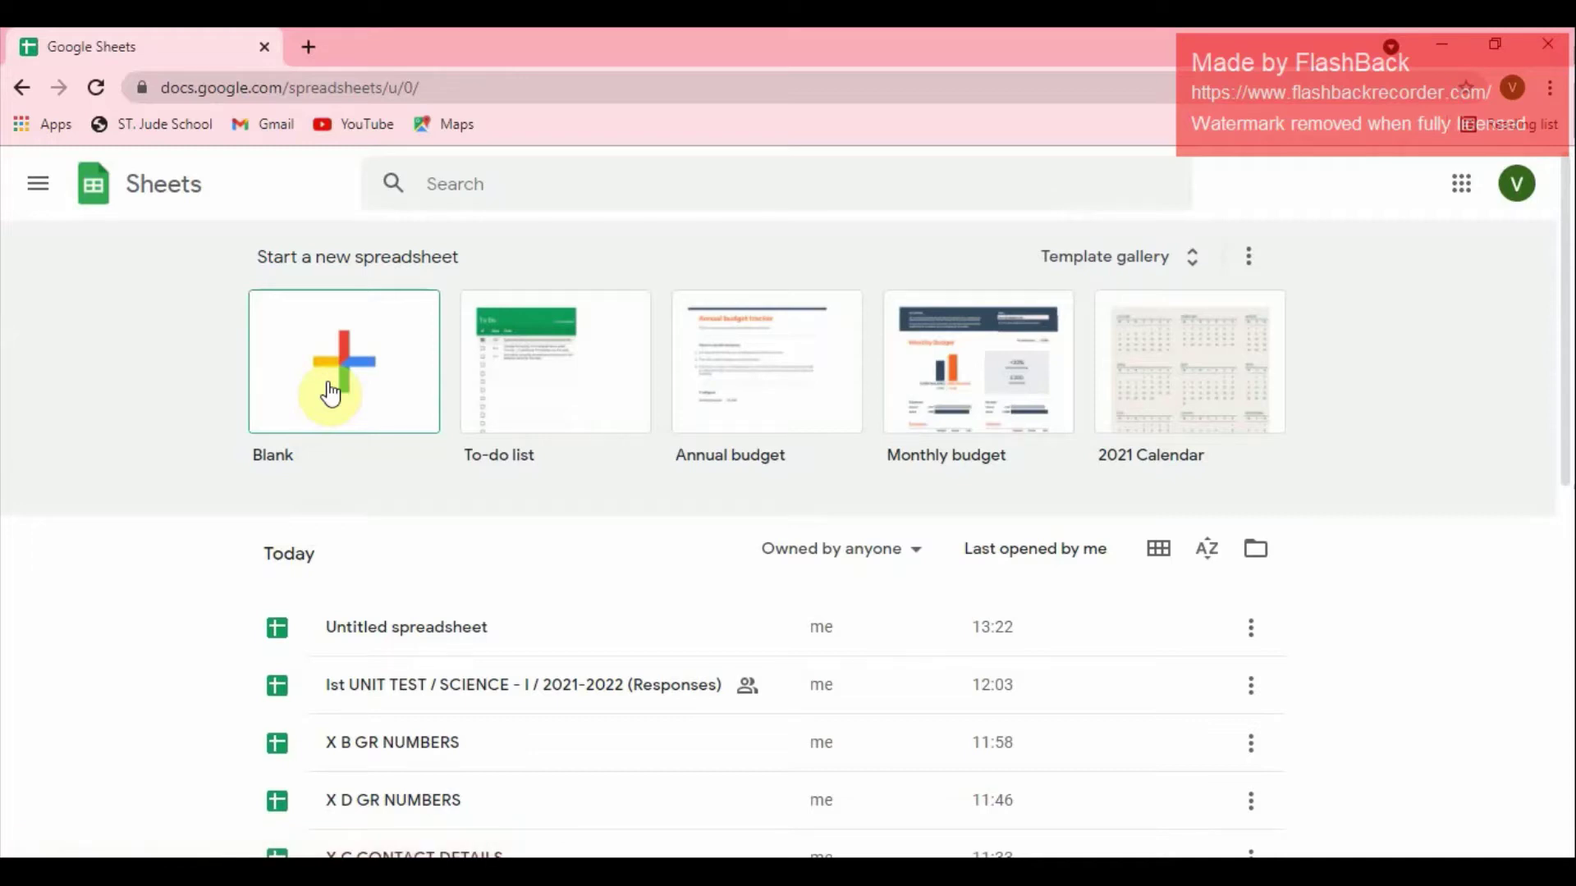
{"action": "left_click", "coordinate": [405, 628]}
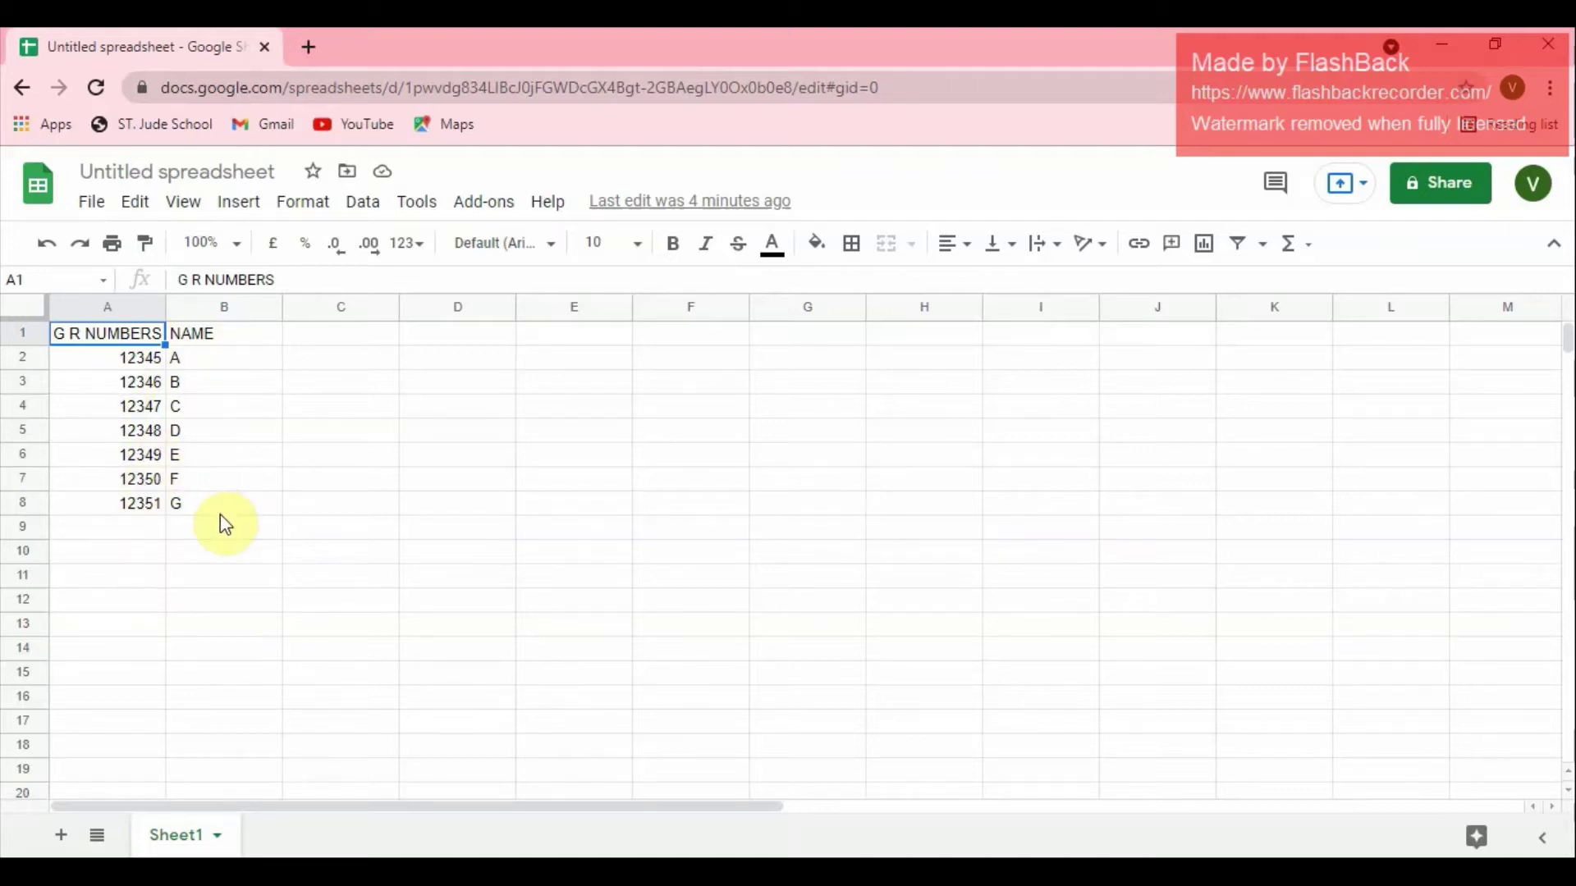
Enter the formula =CONCATENATE(A2,"|") in cell C2 to append a pipe separator to the first G R number.
{"action": "left_click", "coordinate": [312, 366]}
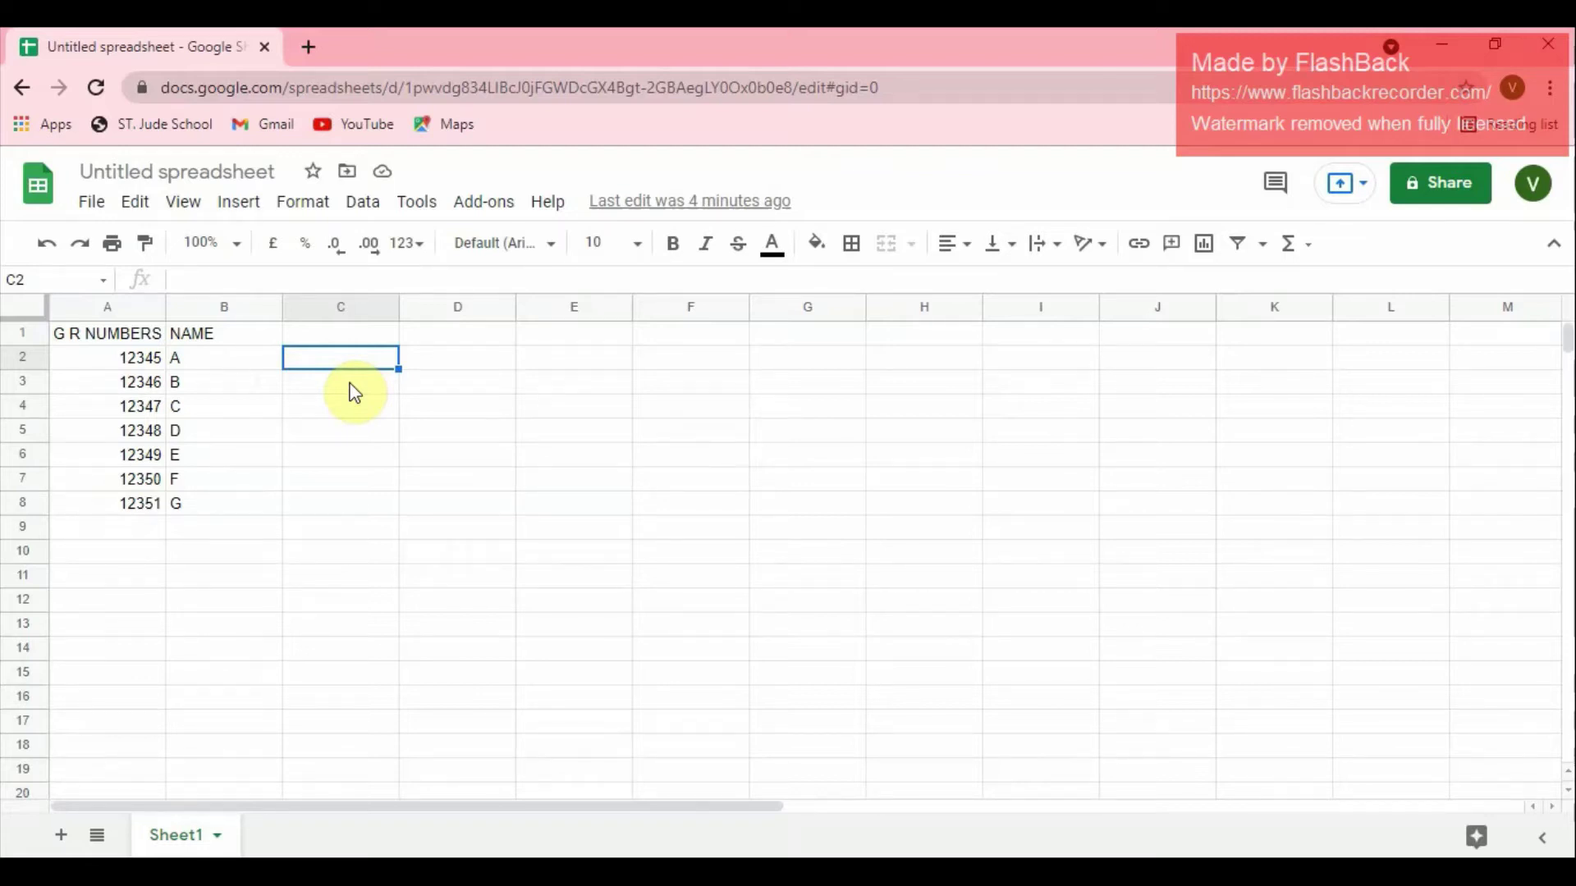
{"action": "type", "text": "=CON"}
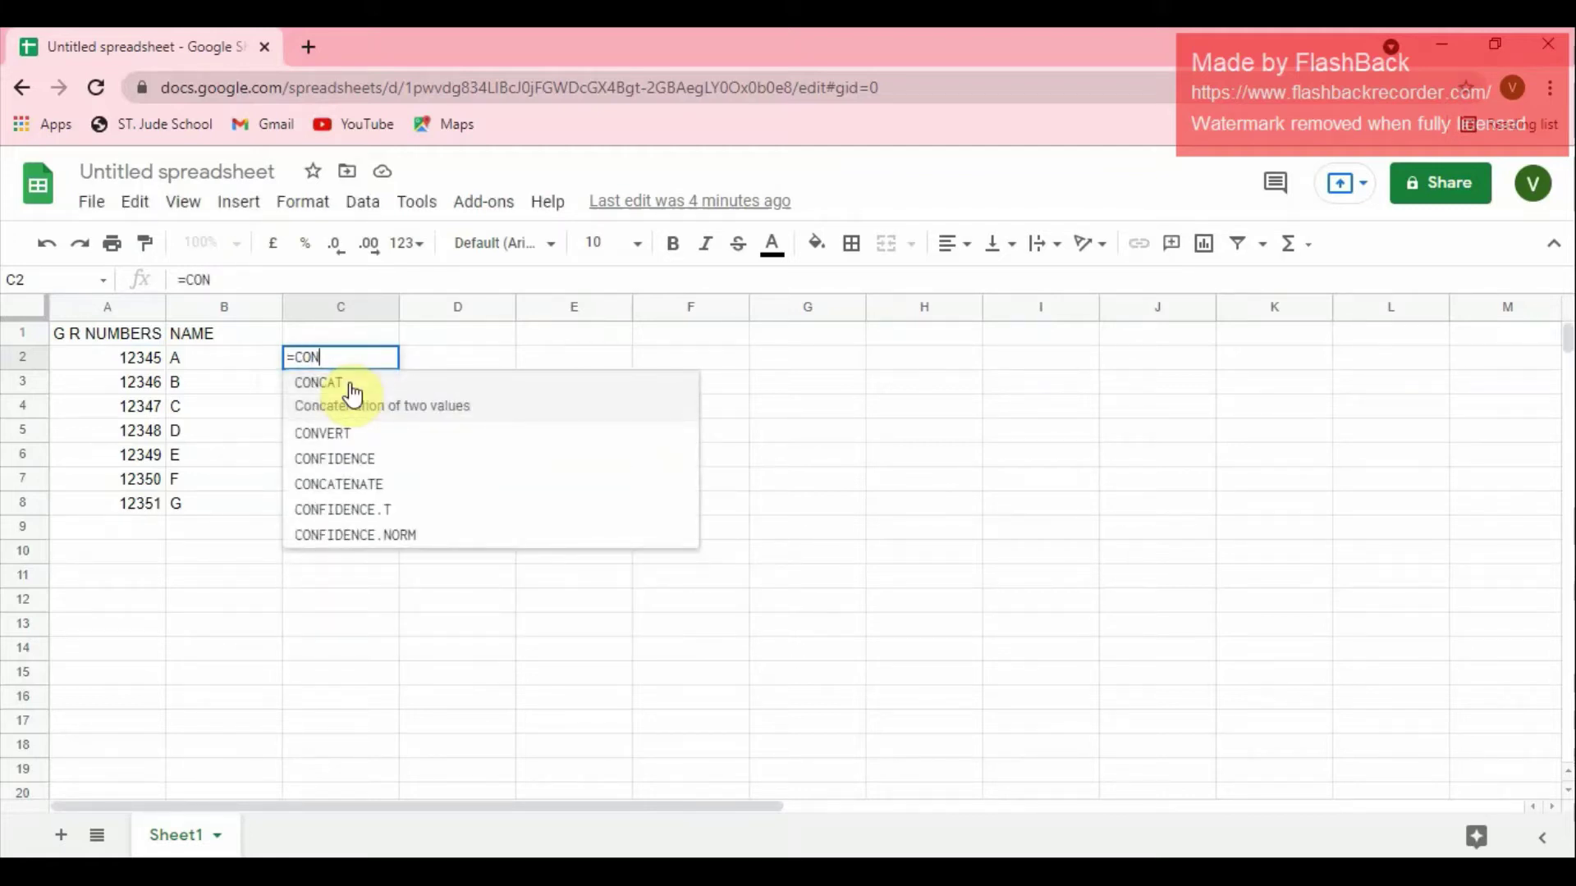
{"action": "left_click", "coordinate": [367, 472]}
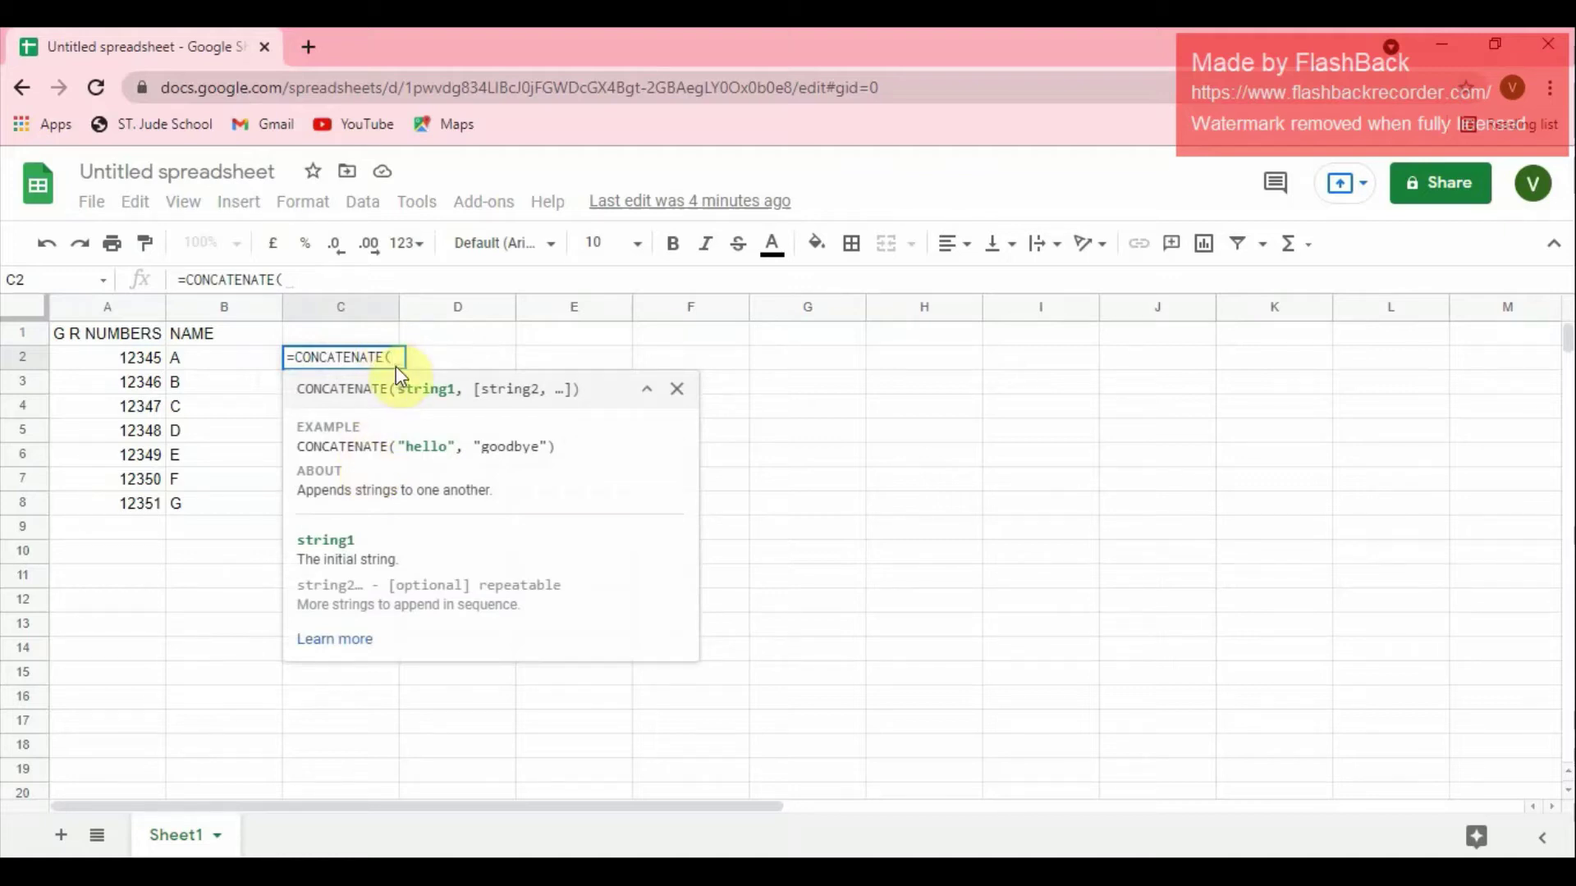
{"action": "left_click", "coordinate": [144, 361]}
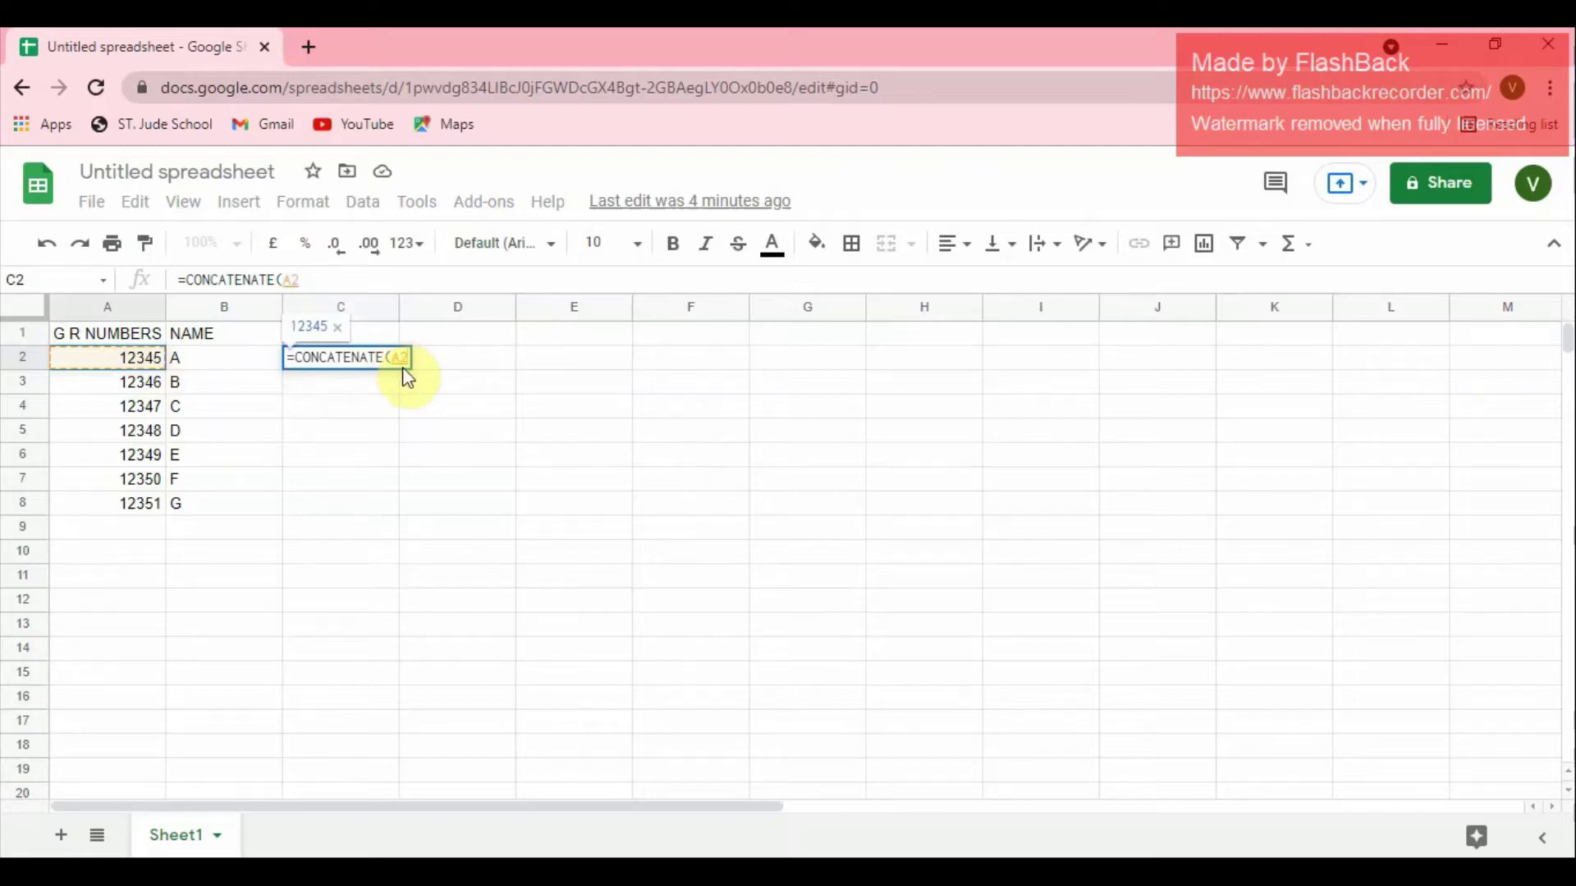
{"action": "type", "text": ","}
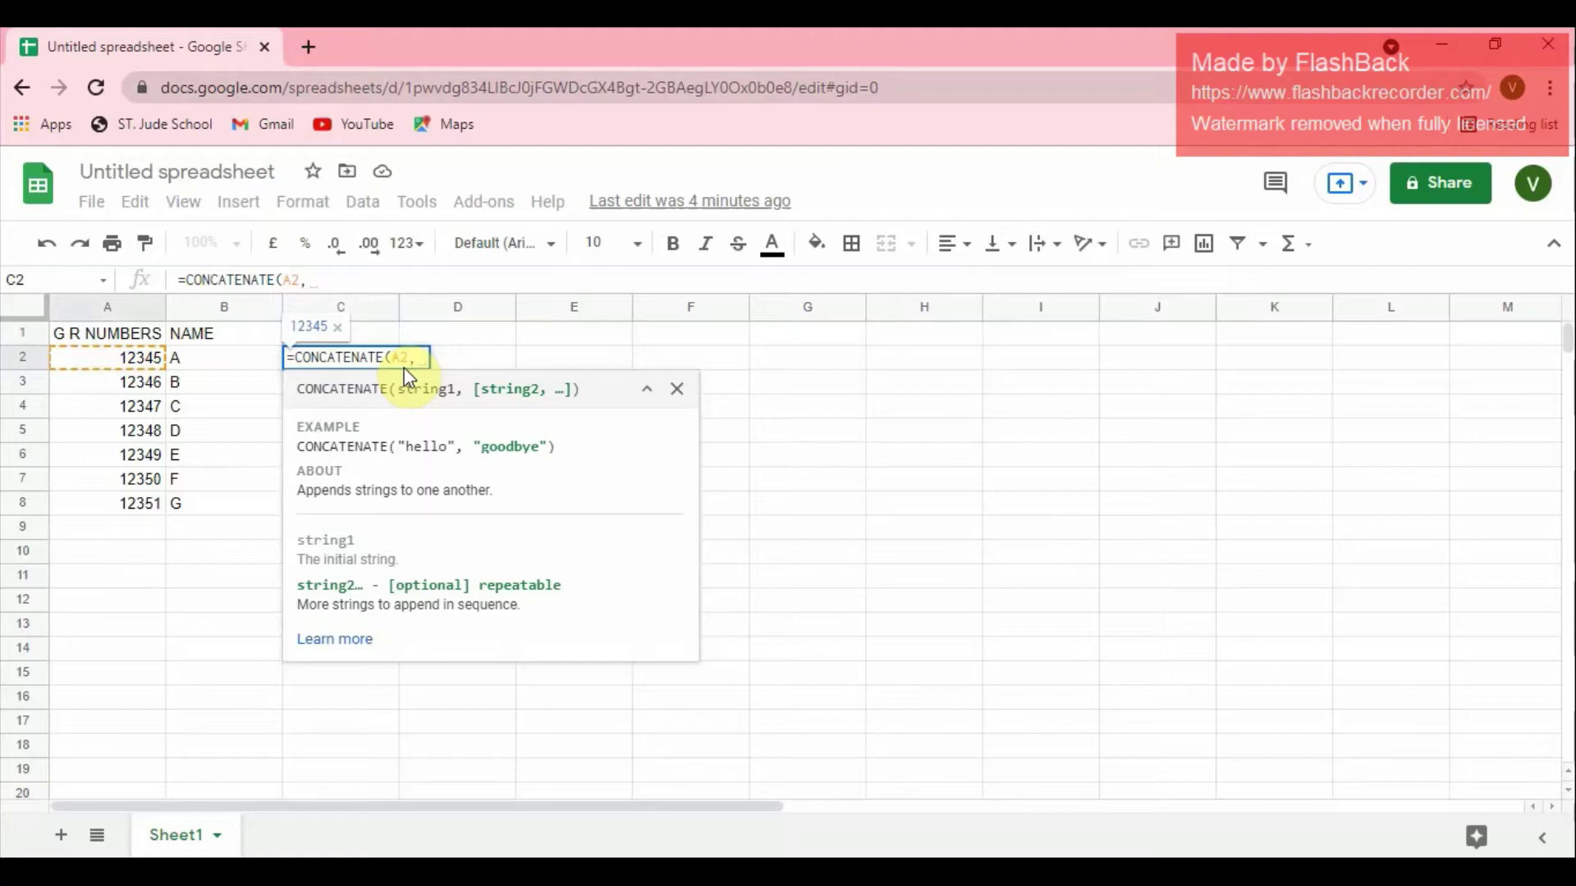
{"action": "type", "text": "\""}
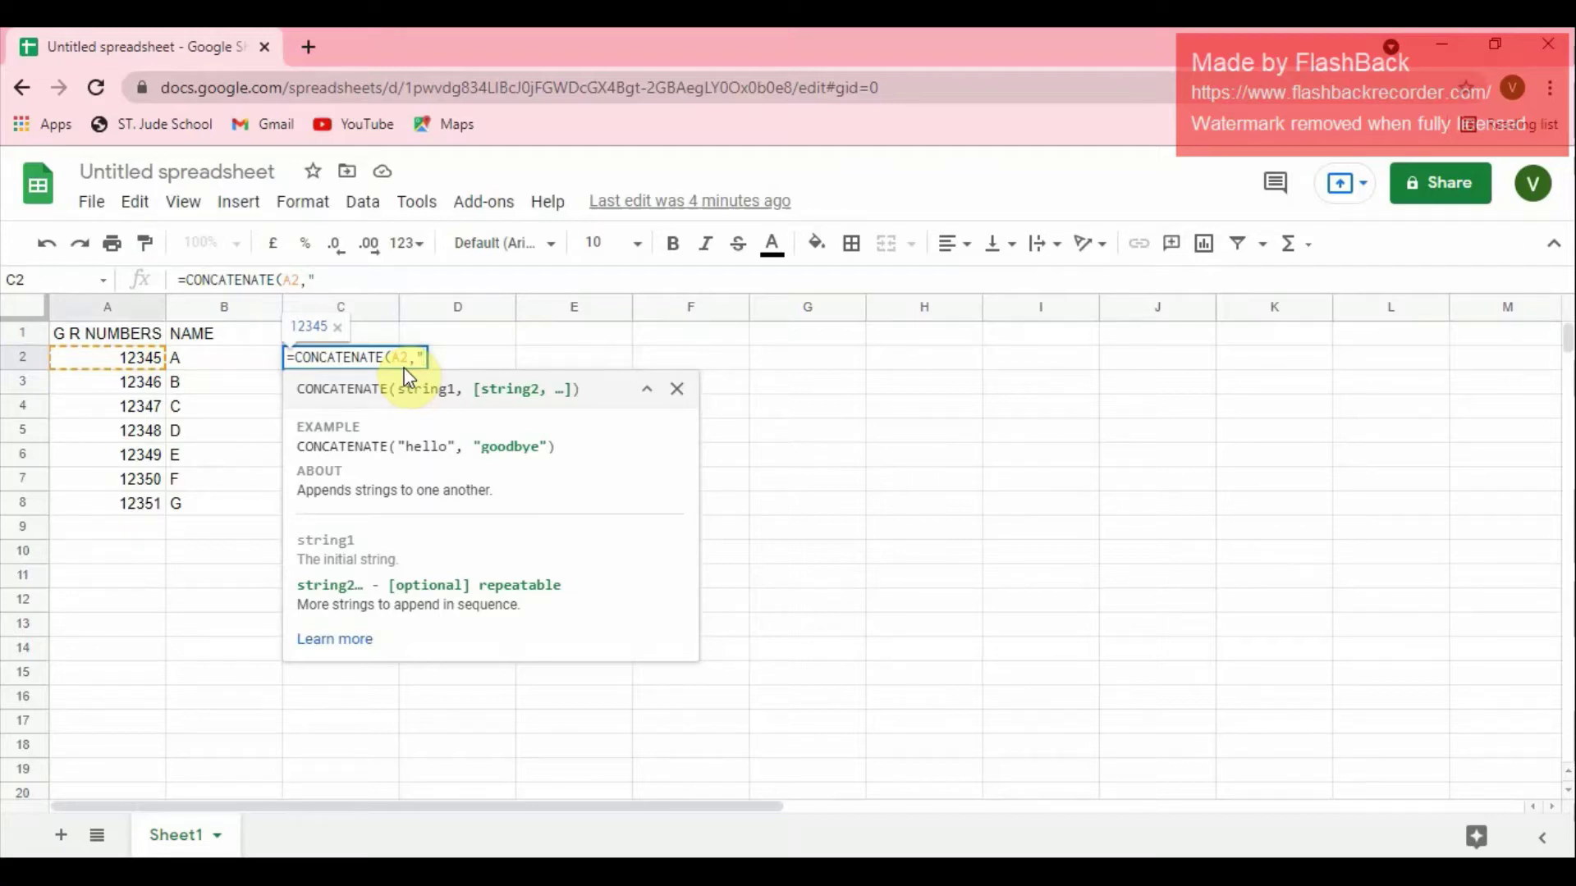
{"action": "type", "text": "|"}
{"action": "type", "text": ")"}
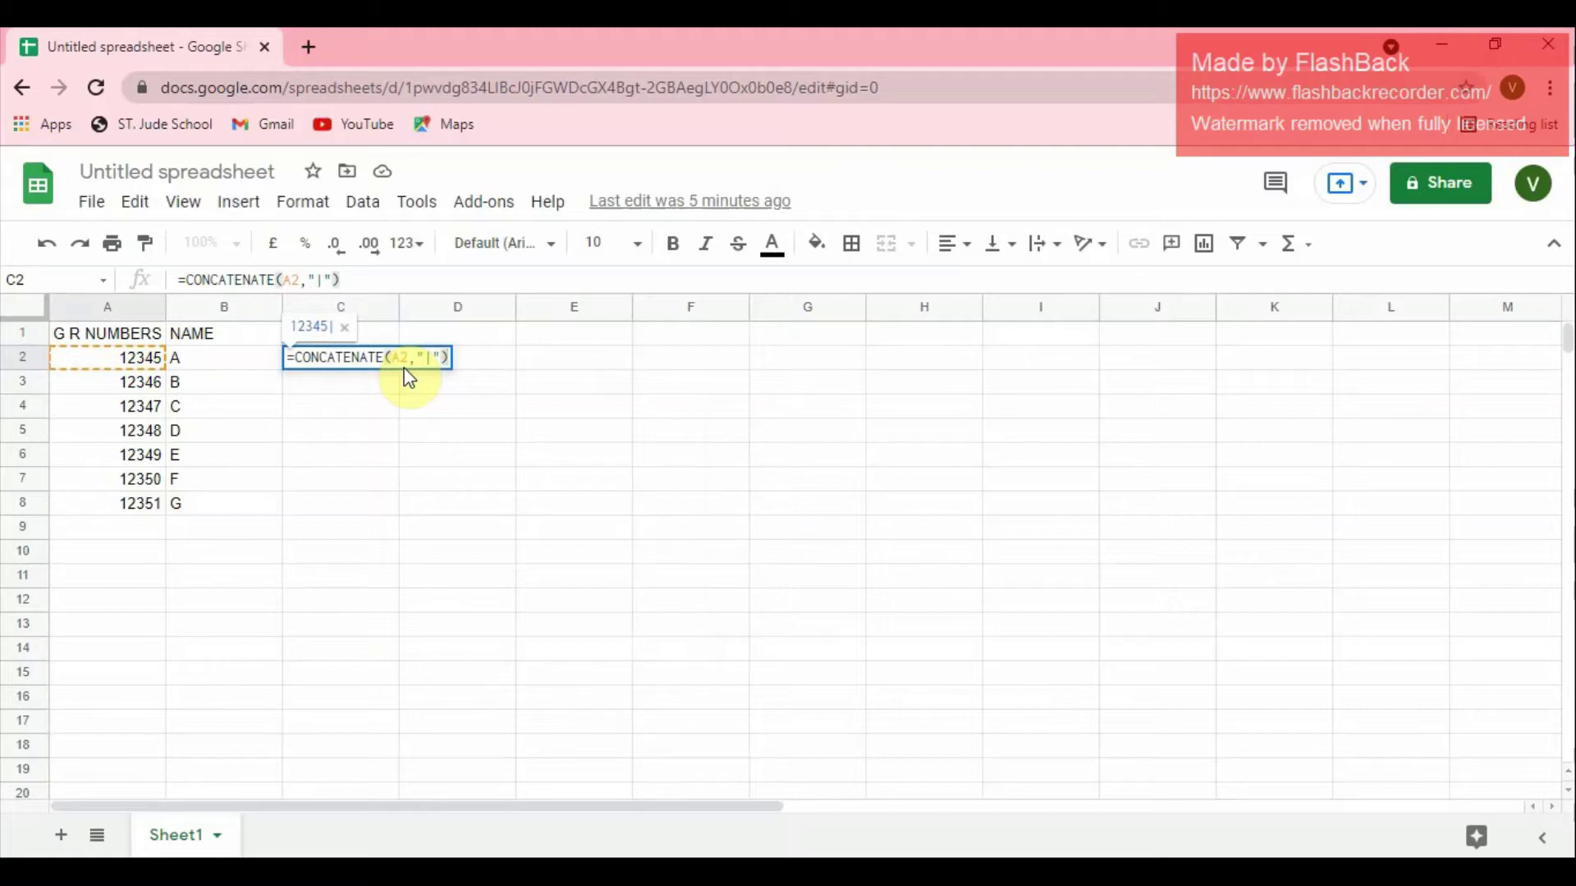
{"action": "key", "text": "Return"}
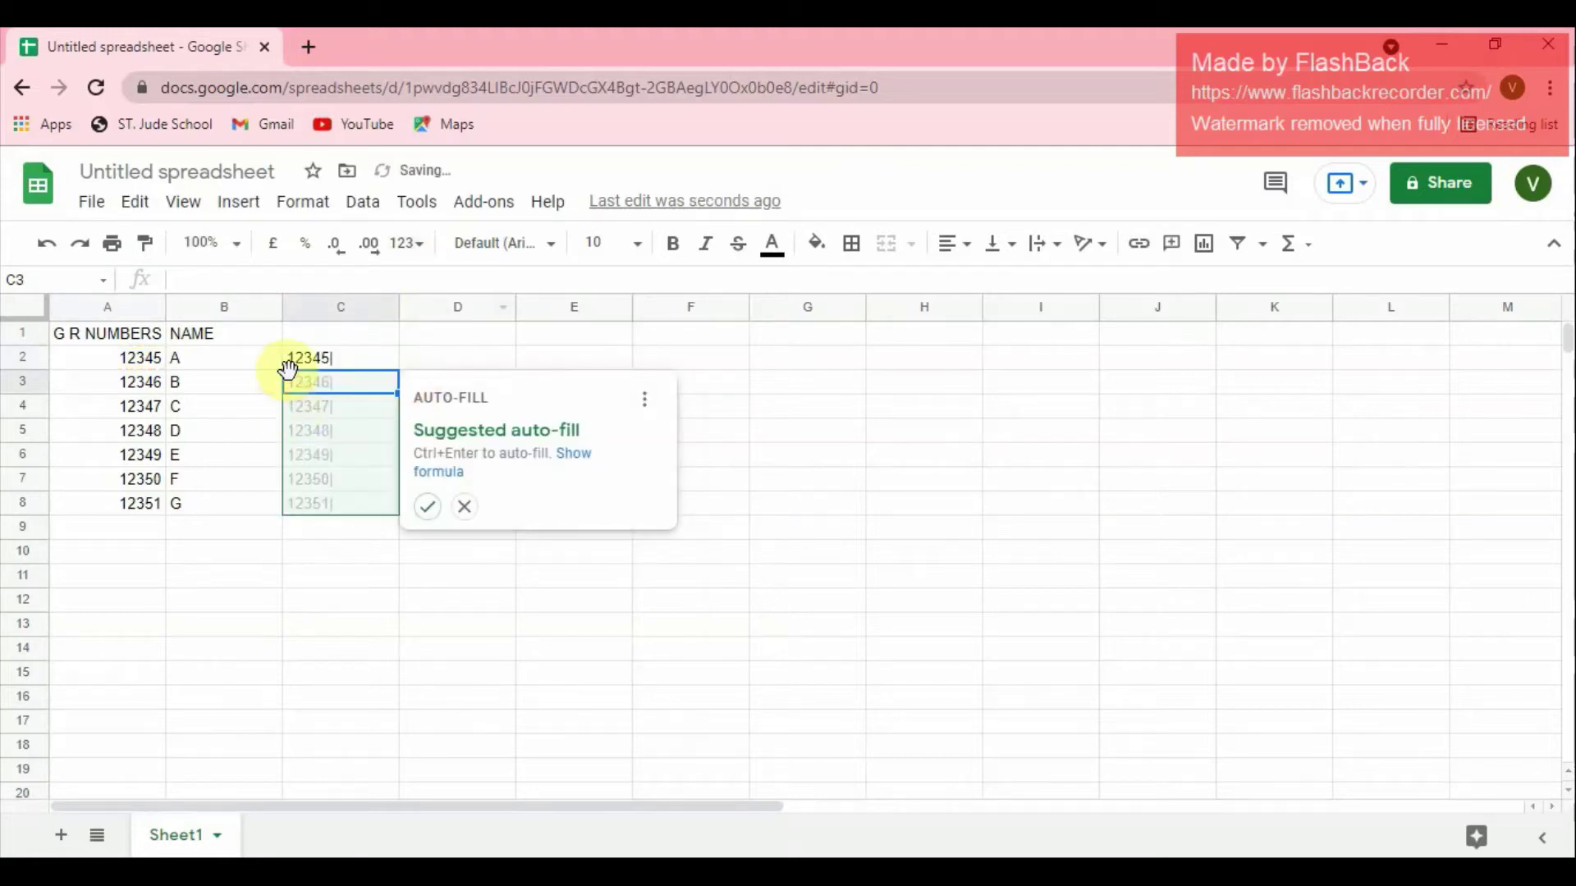
{"action": "left_click", "coordinate": [336, 358]}
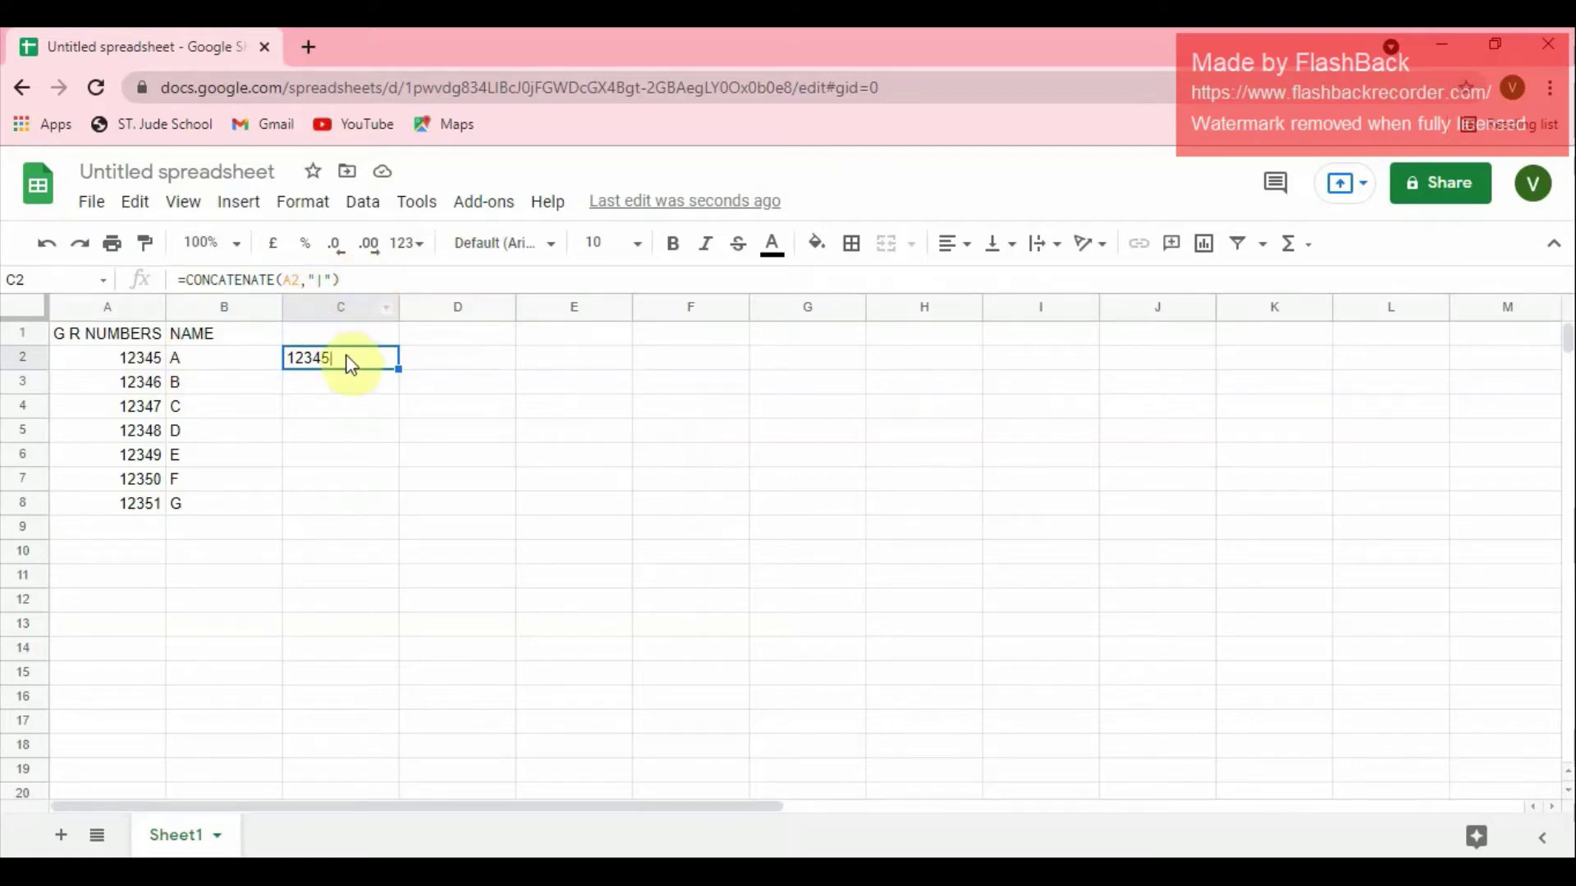
Enter the formula =CONCATENATE(C2,A3,"|") in cell C3 to join the previous result with the next G R number.
{"action": "left_click", "coordinate": [340, 391]}
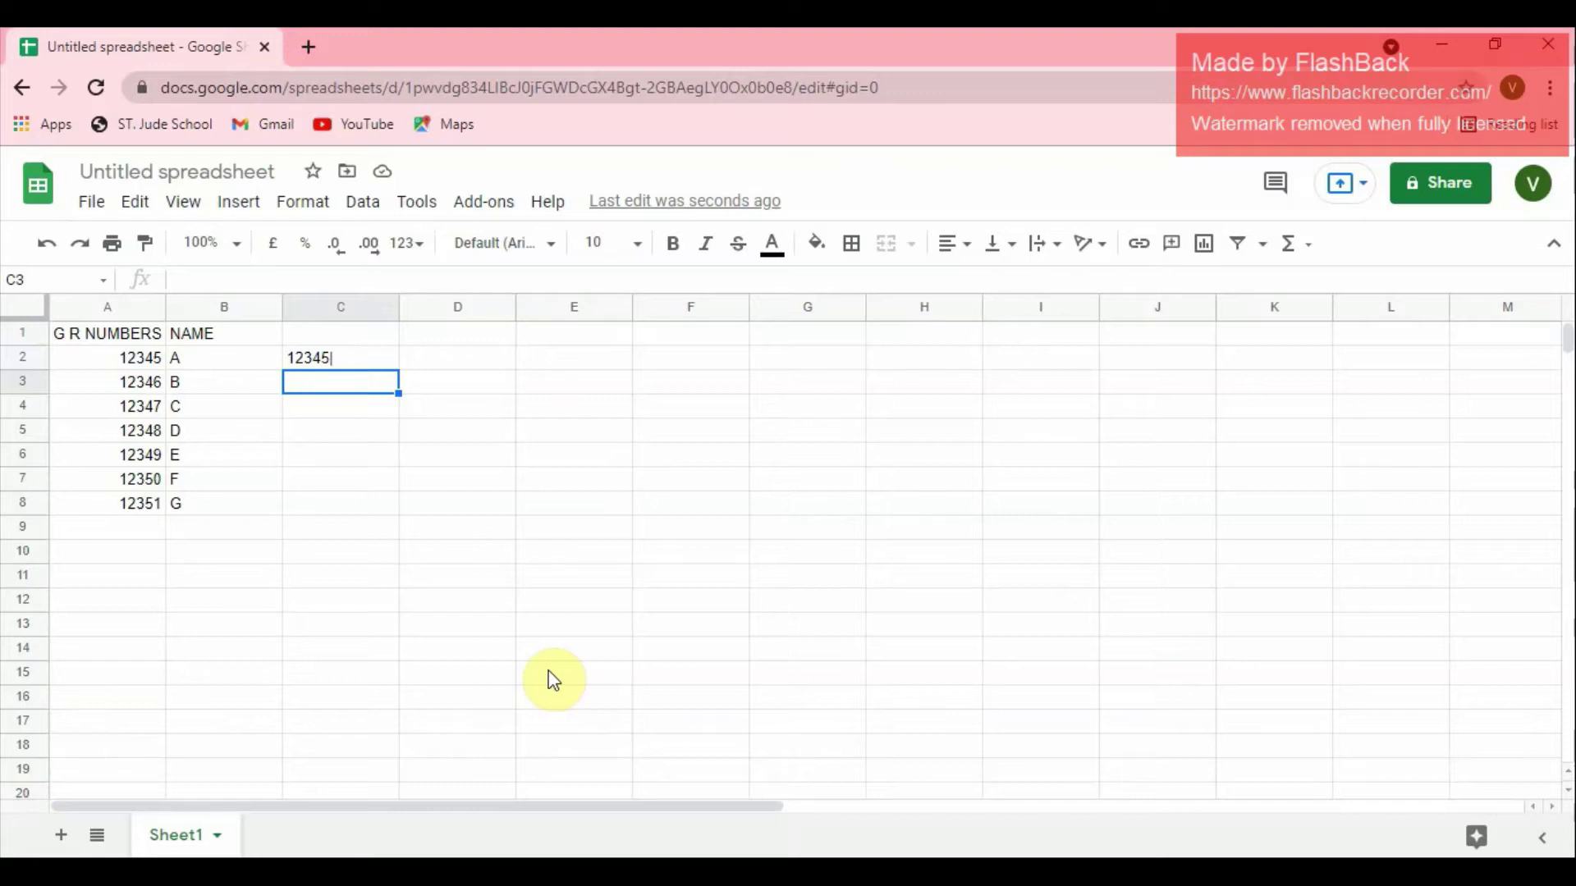
{"action": "type", "text": "=C"}
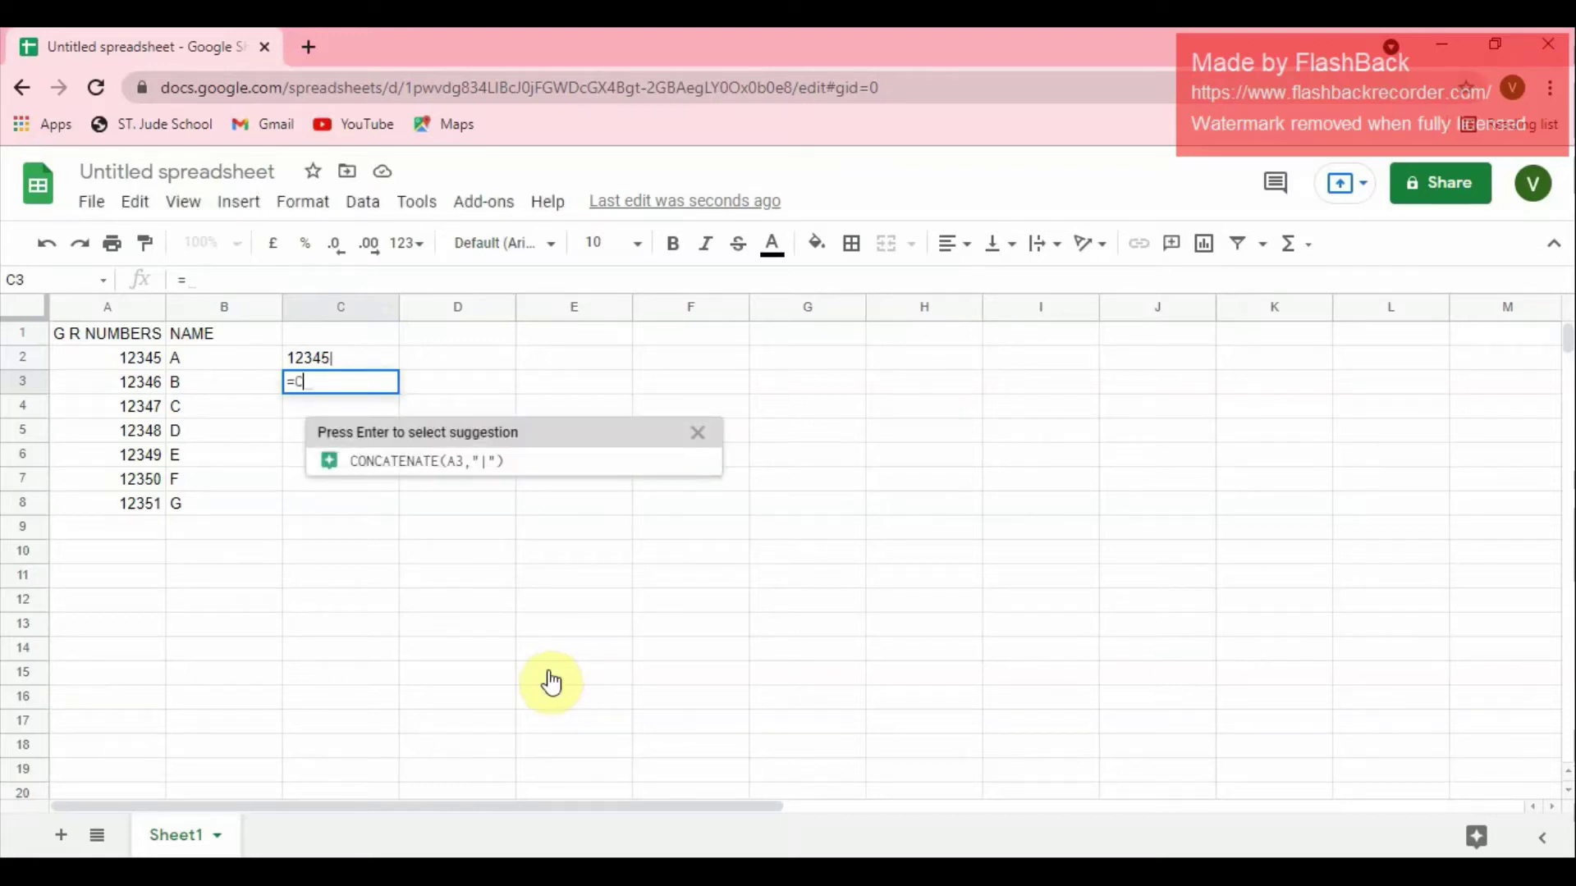
{"action": "type", "text": "ON"}
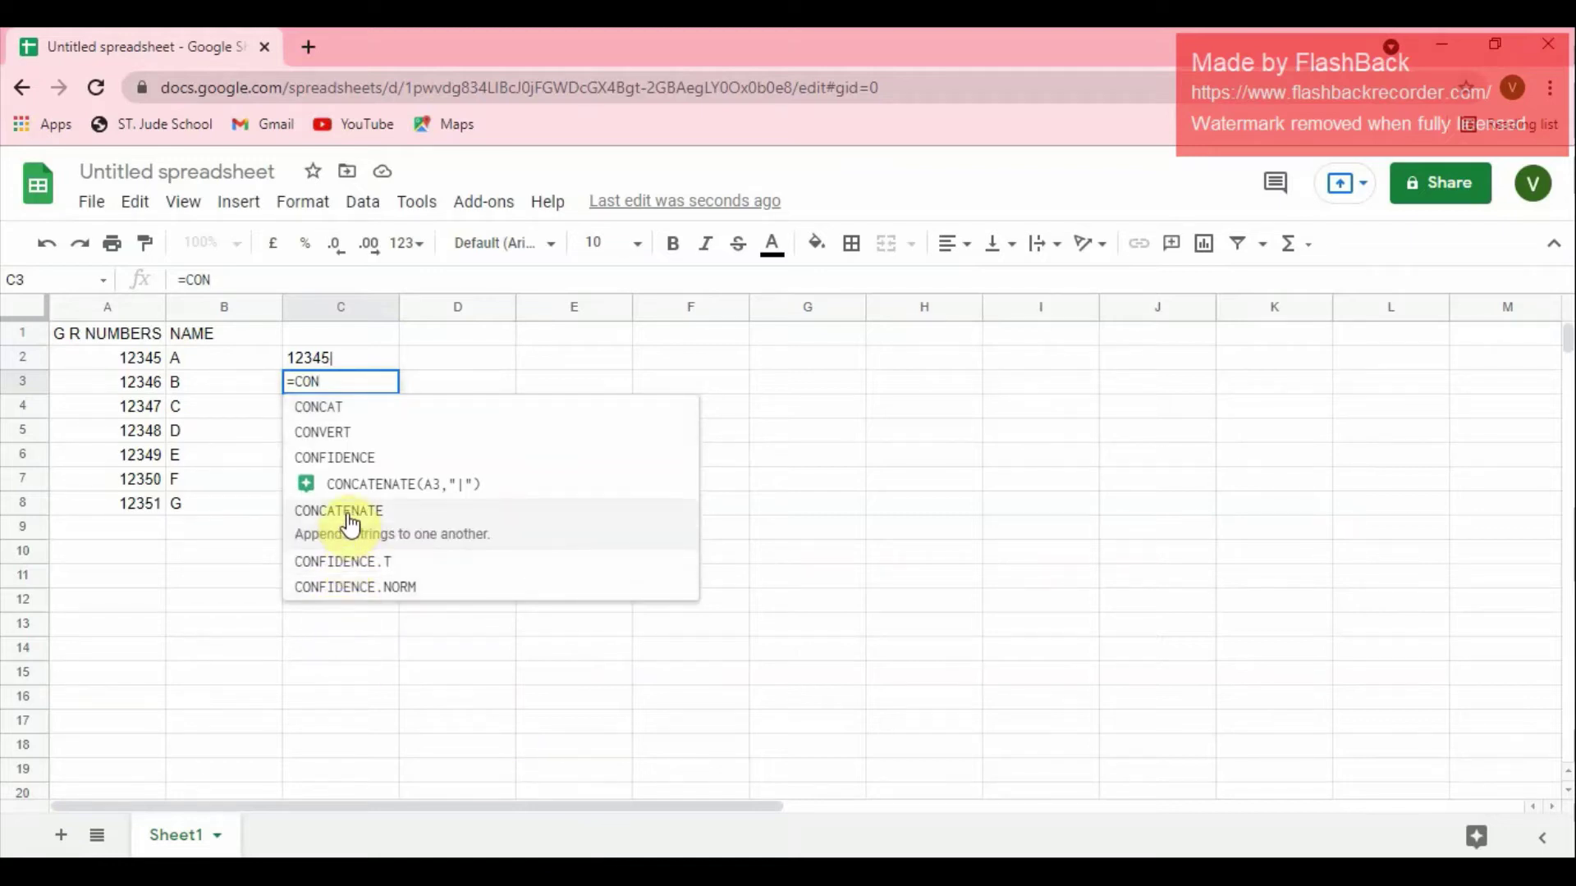
{"action": "left_click", "coordinate": [349, 512]}
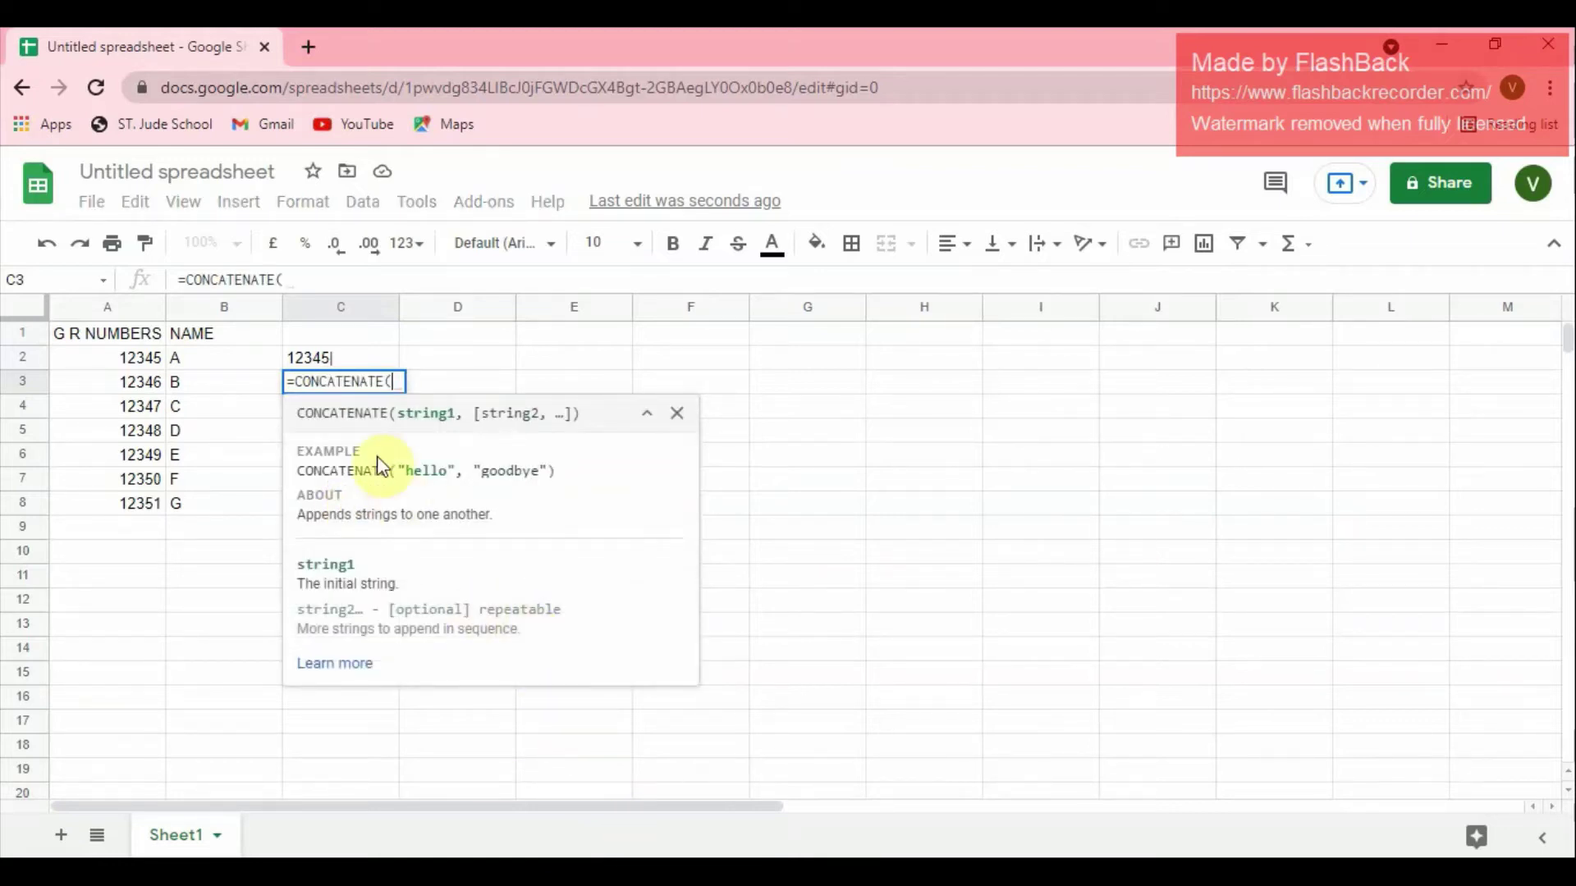
{"action": "left_click", "coordinate": [328, 356]}
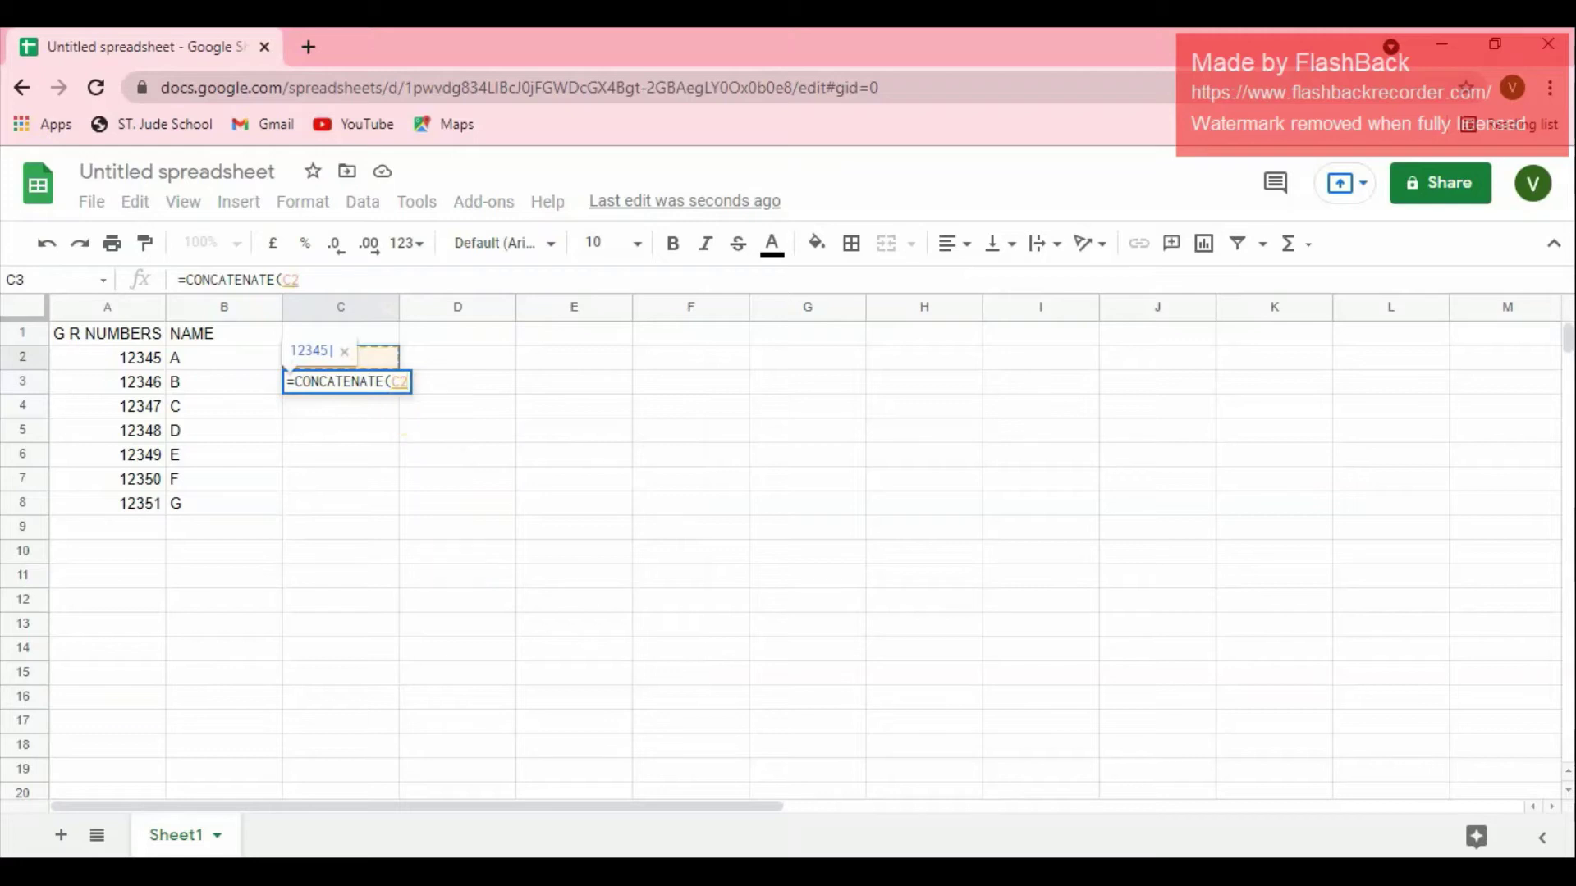
{"action": "type", "text": ","}
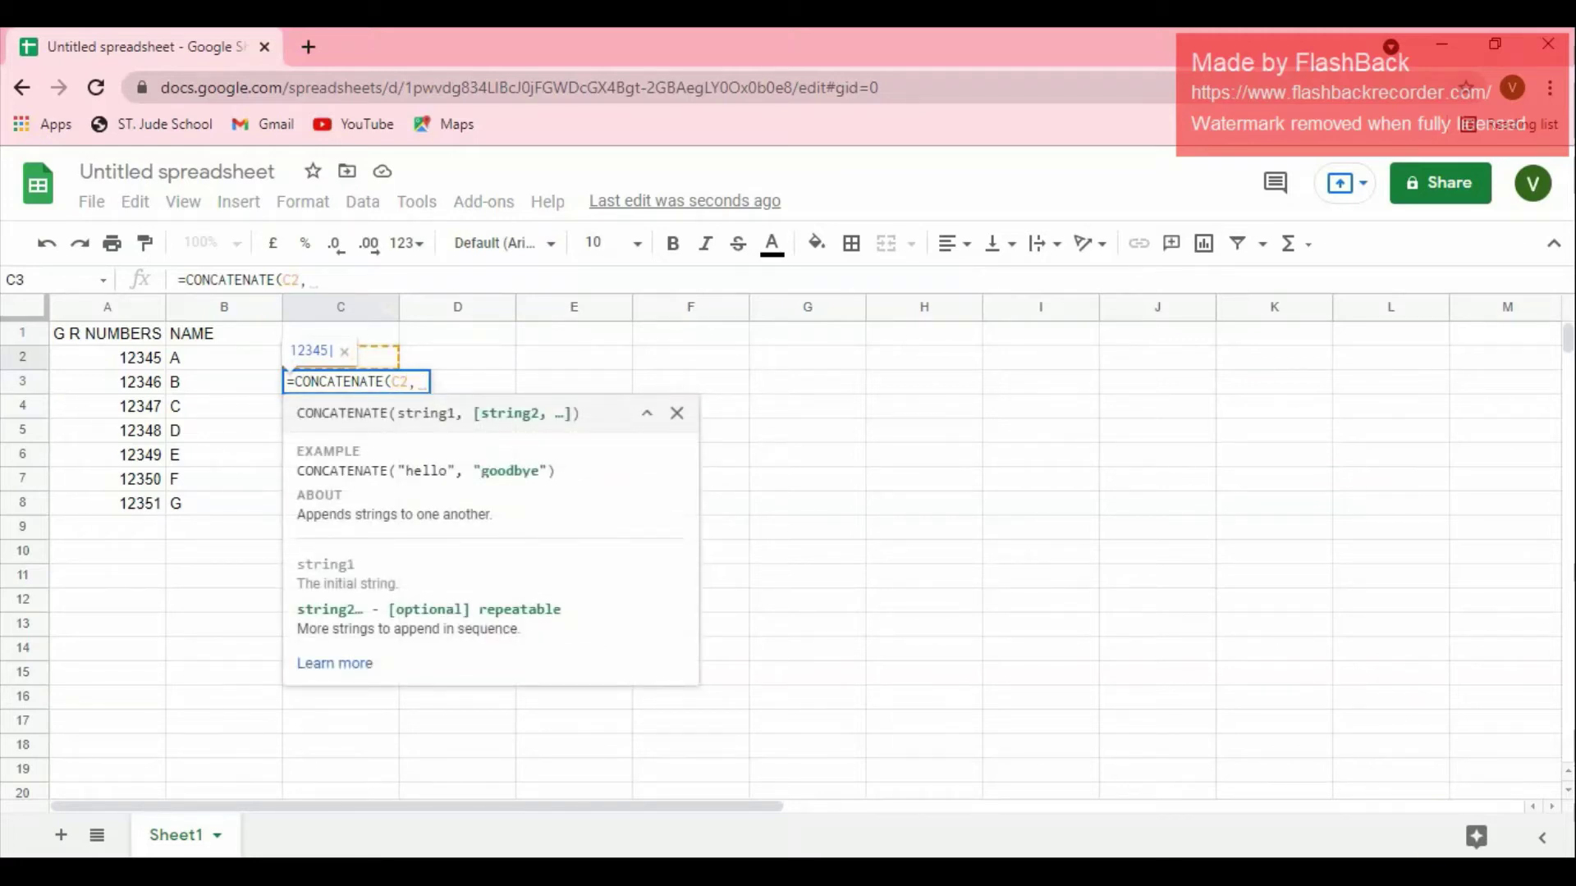
{"action": "left_click", "coordinate": [133, 381]}
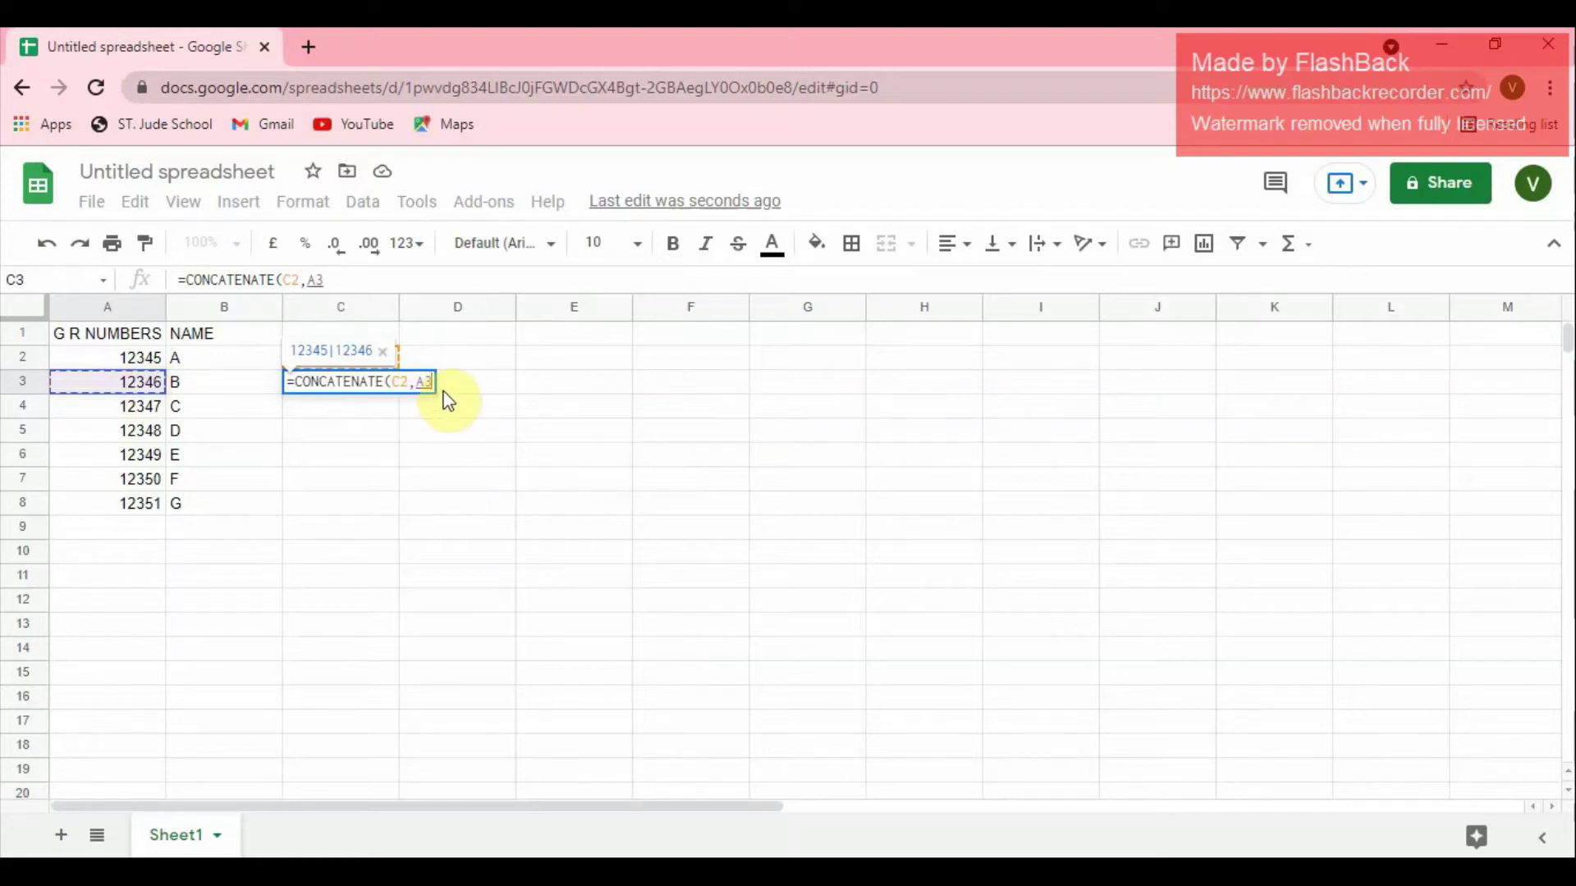
{"action": "type", "text": ","}
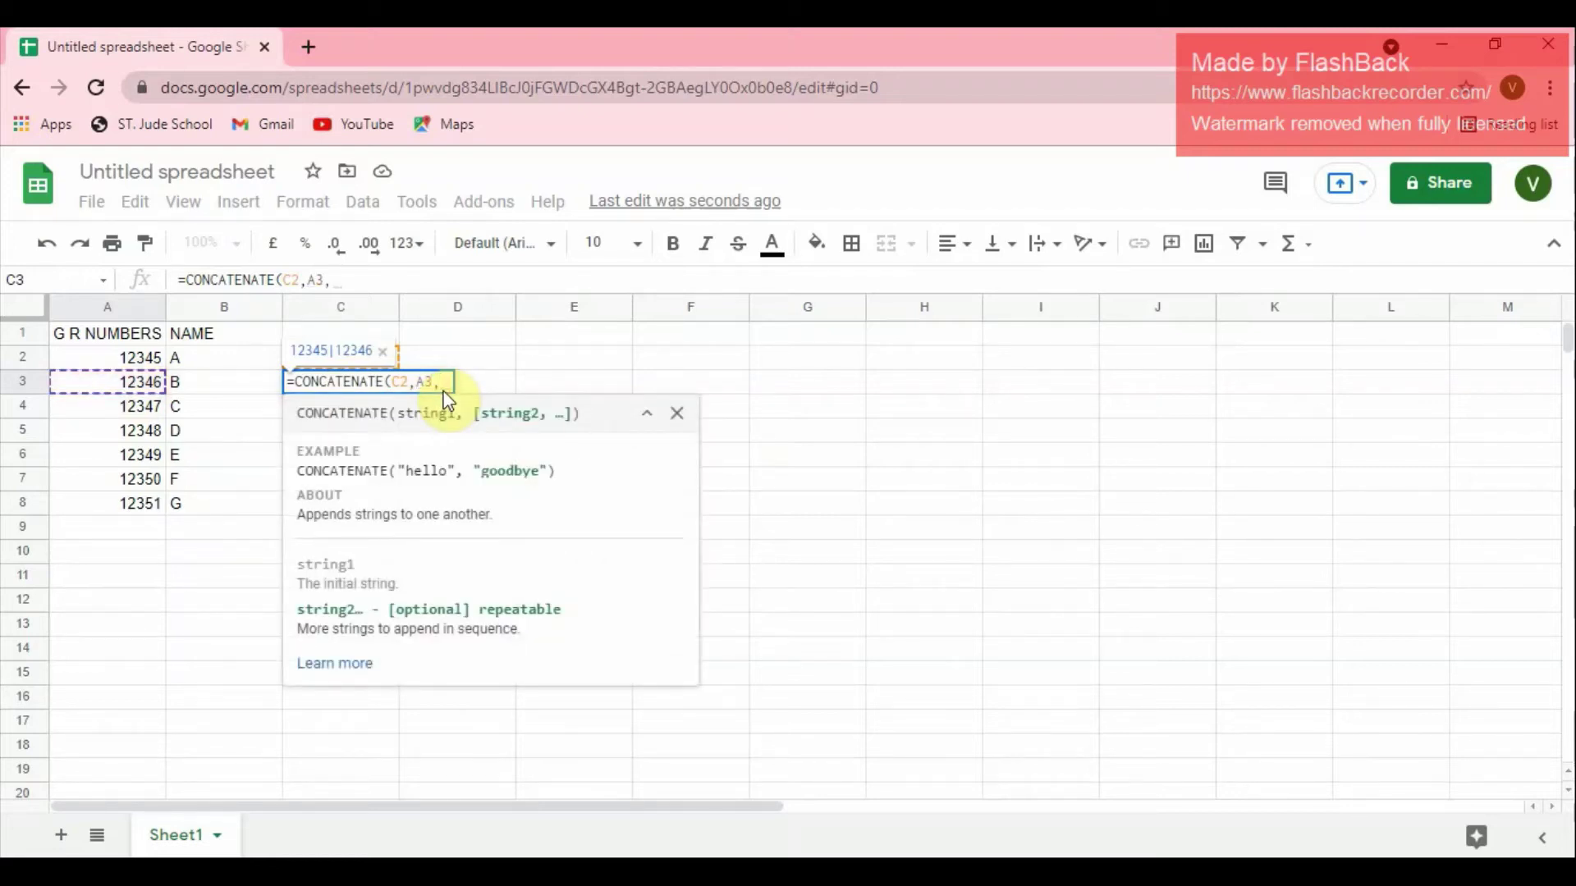
{"action": "type", "text": "\""}
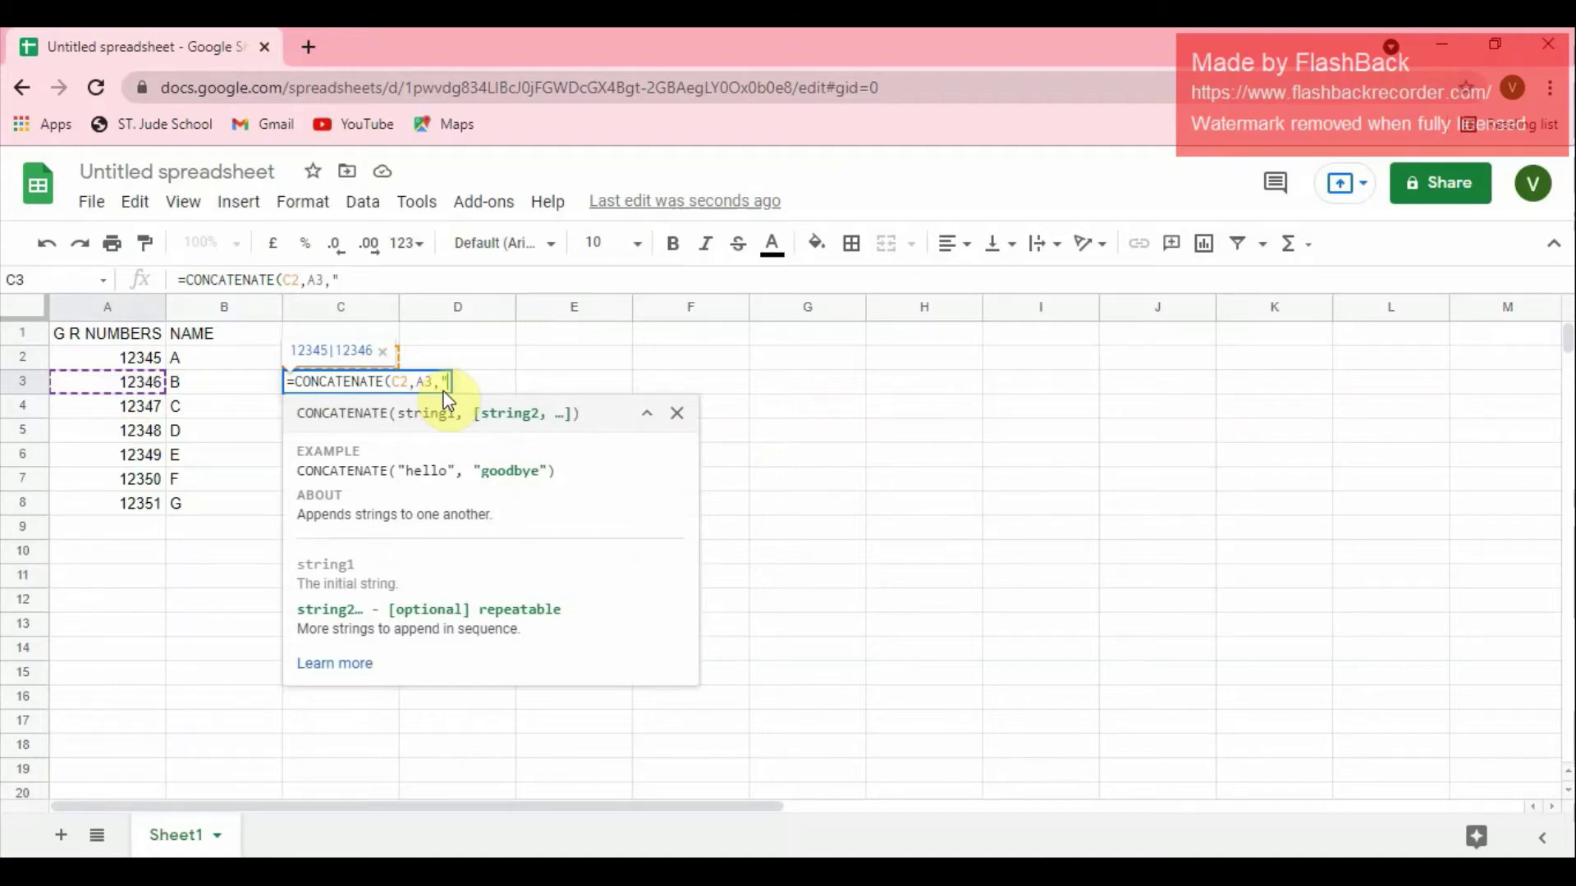
{"action": "type", "text": "|\")"}
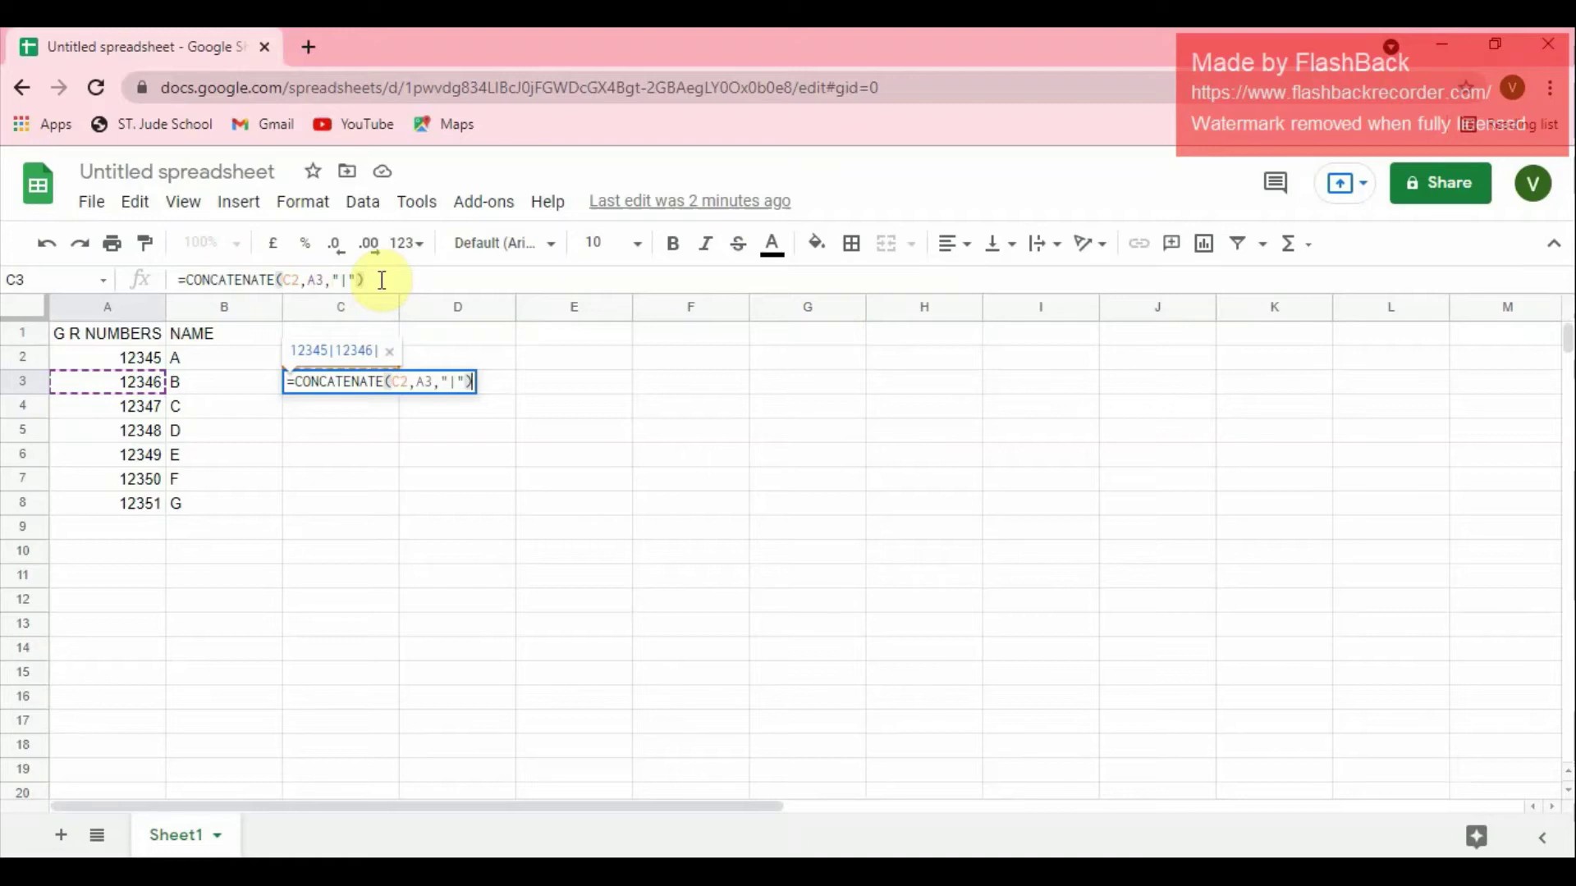
{"action": "key", "text": "Return"}
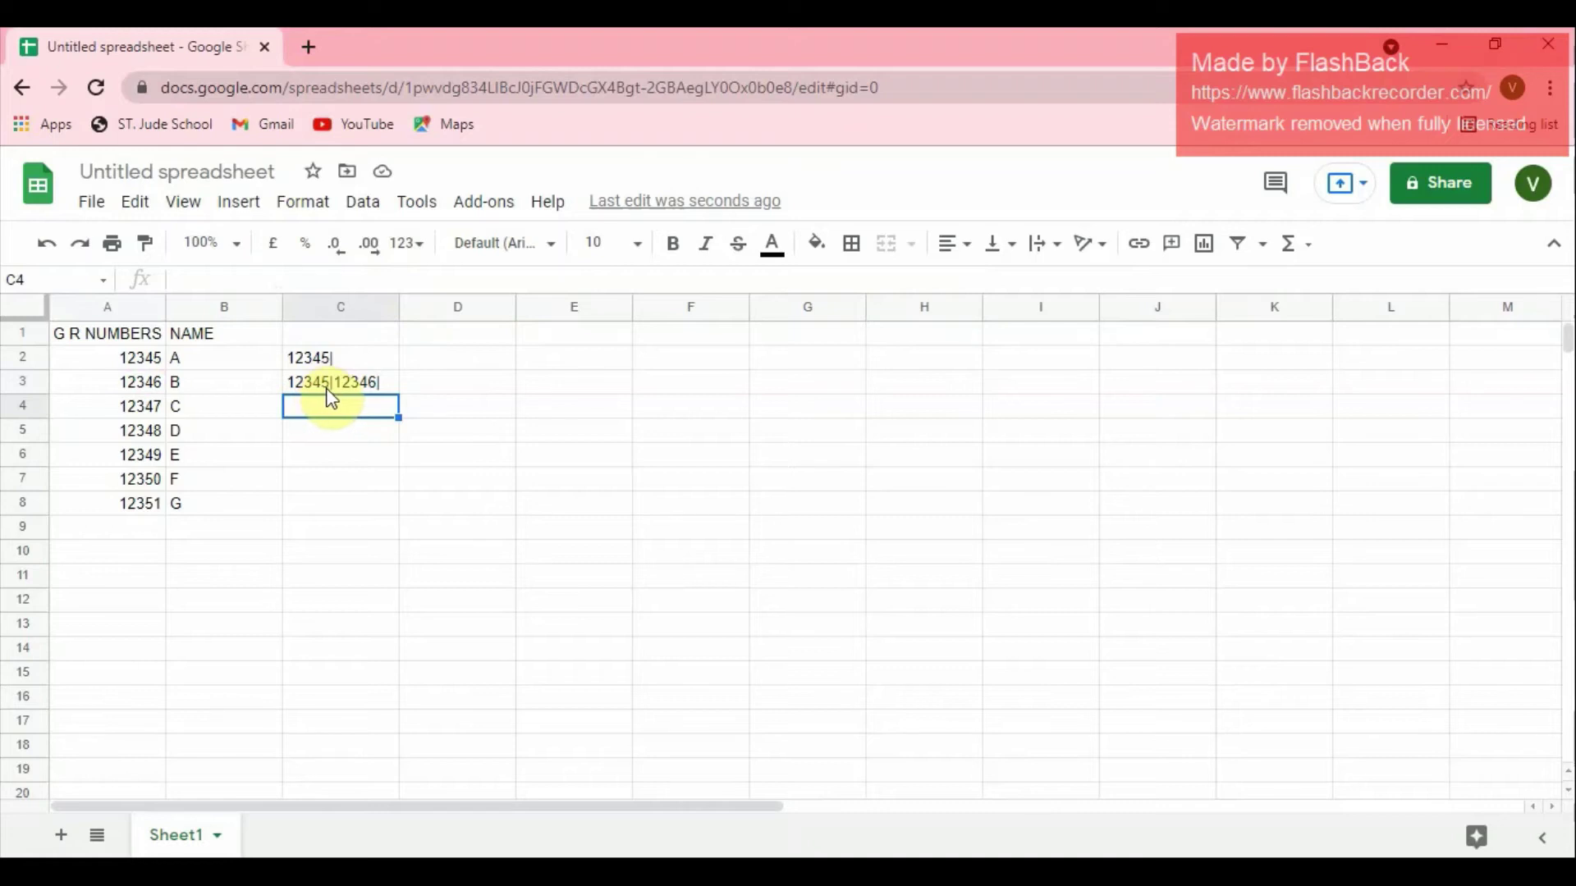
Fill the formula in C3 down through C8 and copy cell C8 with the full pipe-separated list.
{"action": "left_click", "coordinate": [380, 385]}
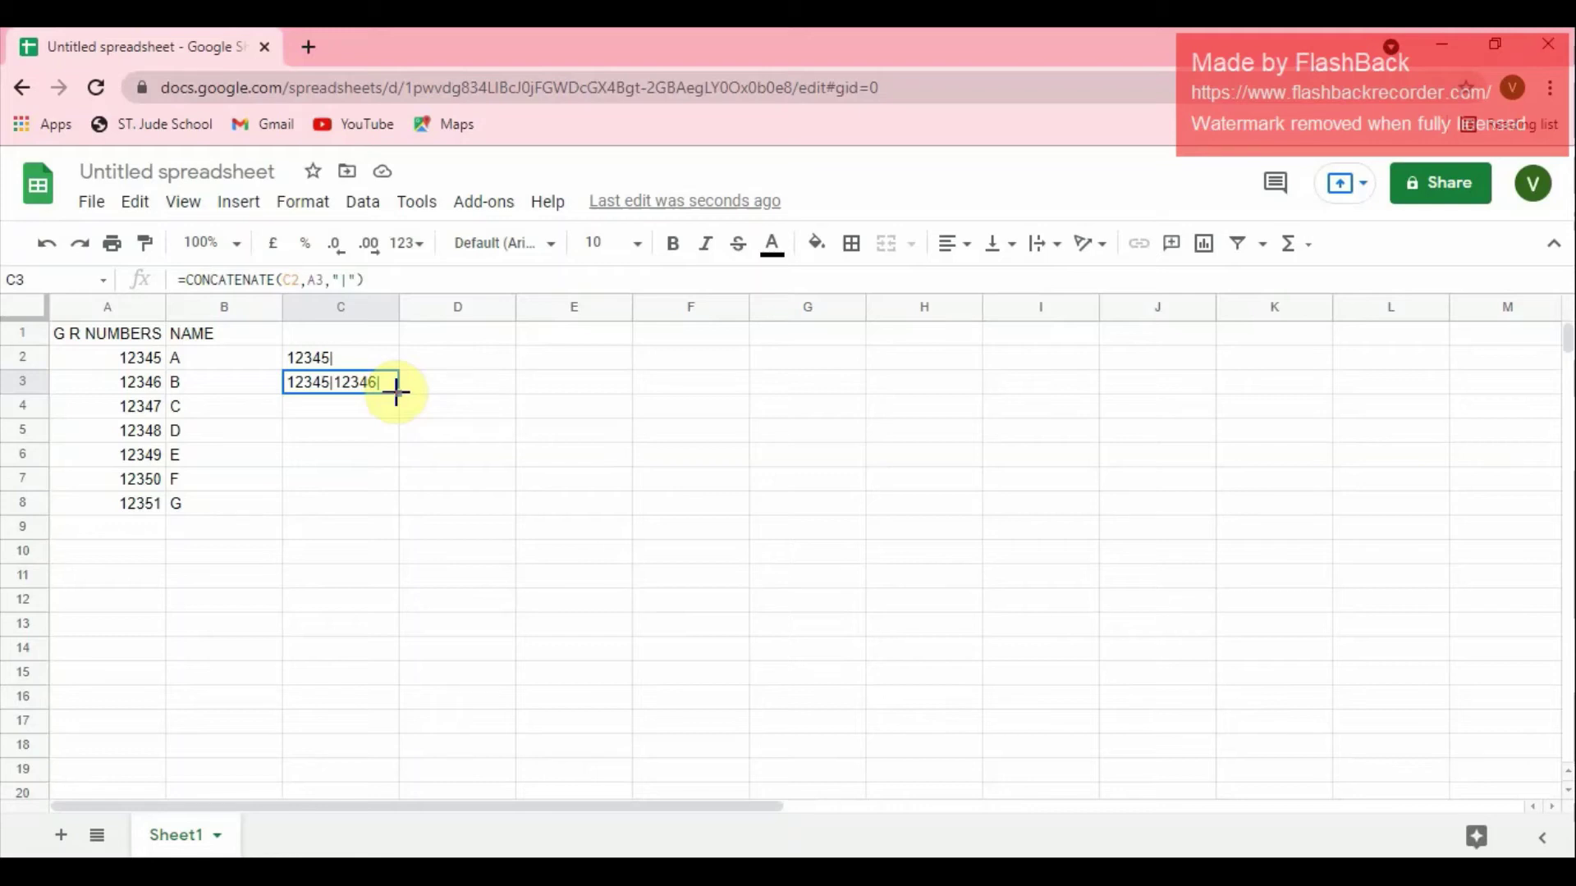
{"action": "left_click_drag", "start_coordinate": [396, 392], "coordinate": [406, 511]}
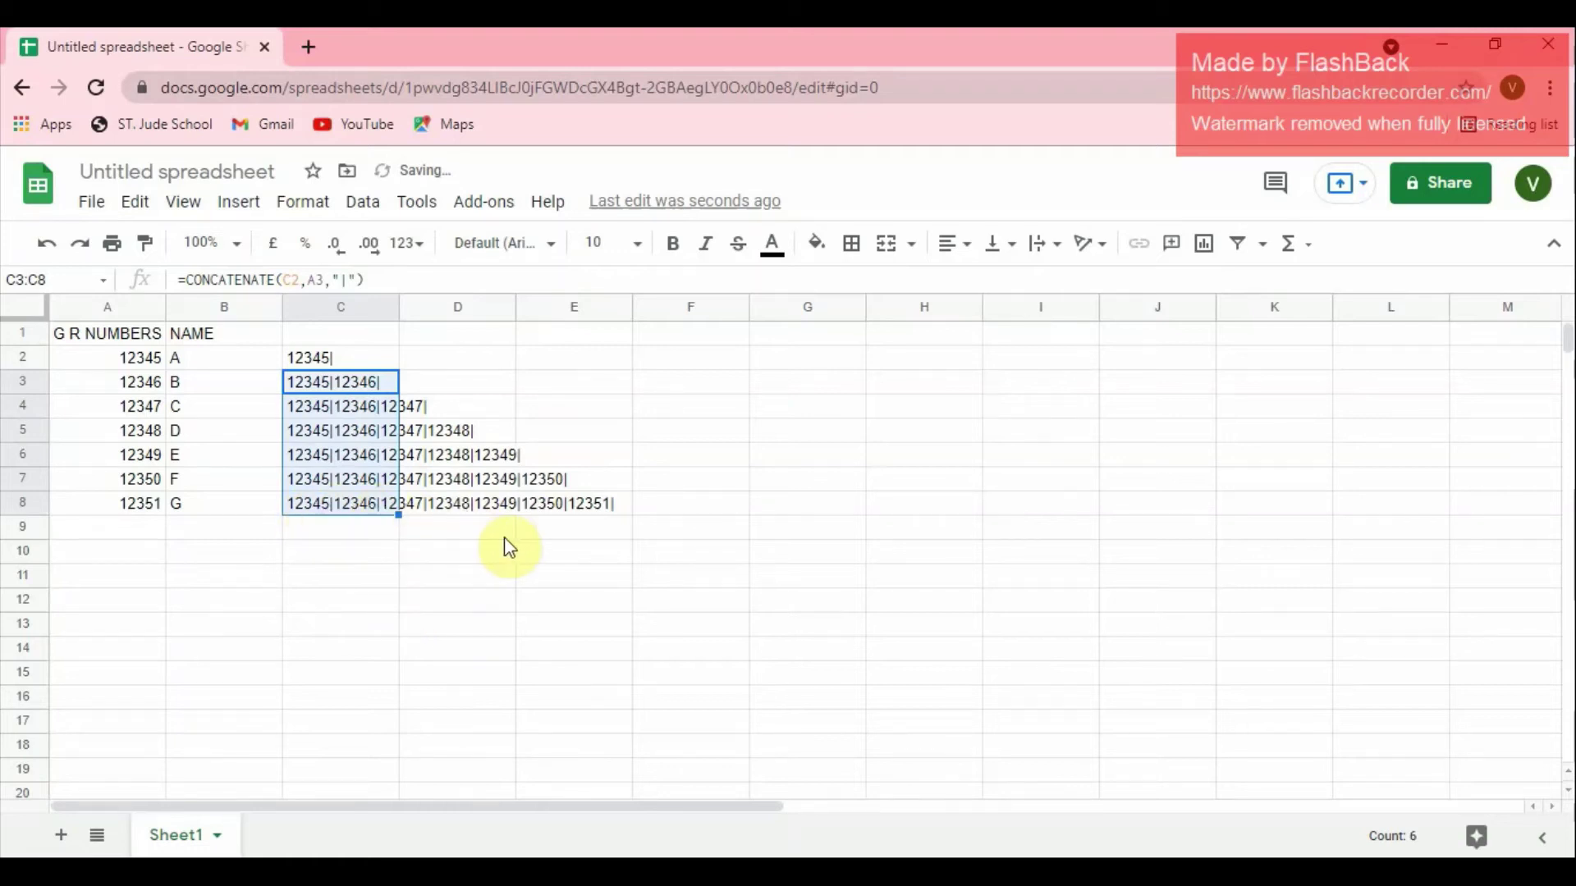
{"action": "left_click", "coordinate": [322, 521]}
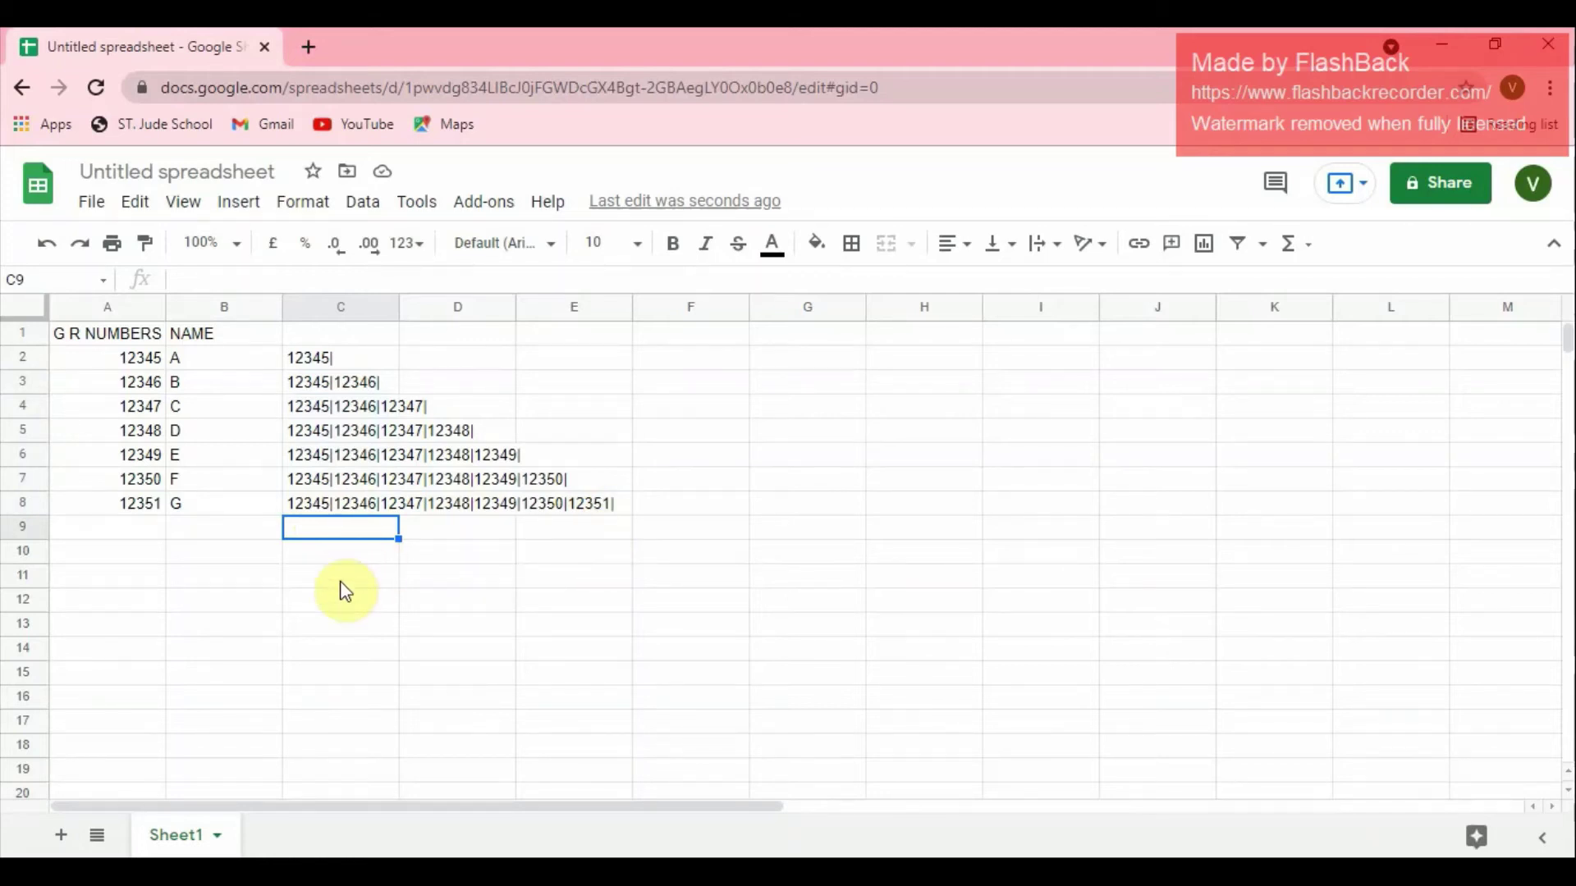
{"action": "left_click", "coordinate": [317, 506]}
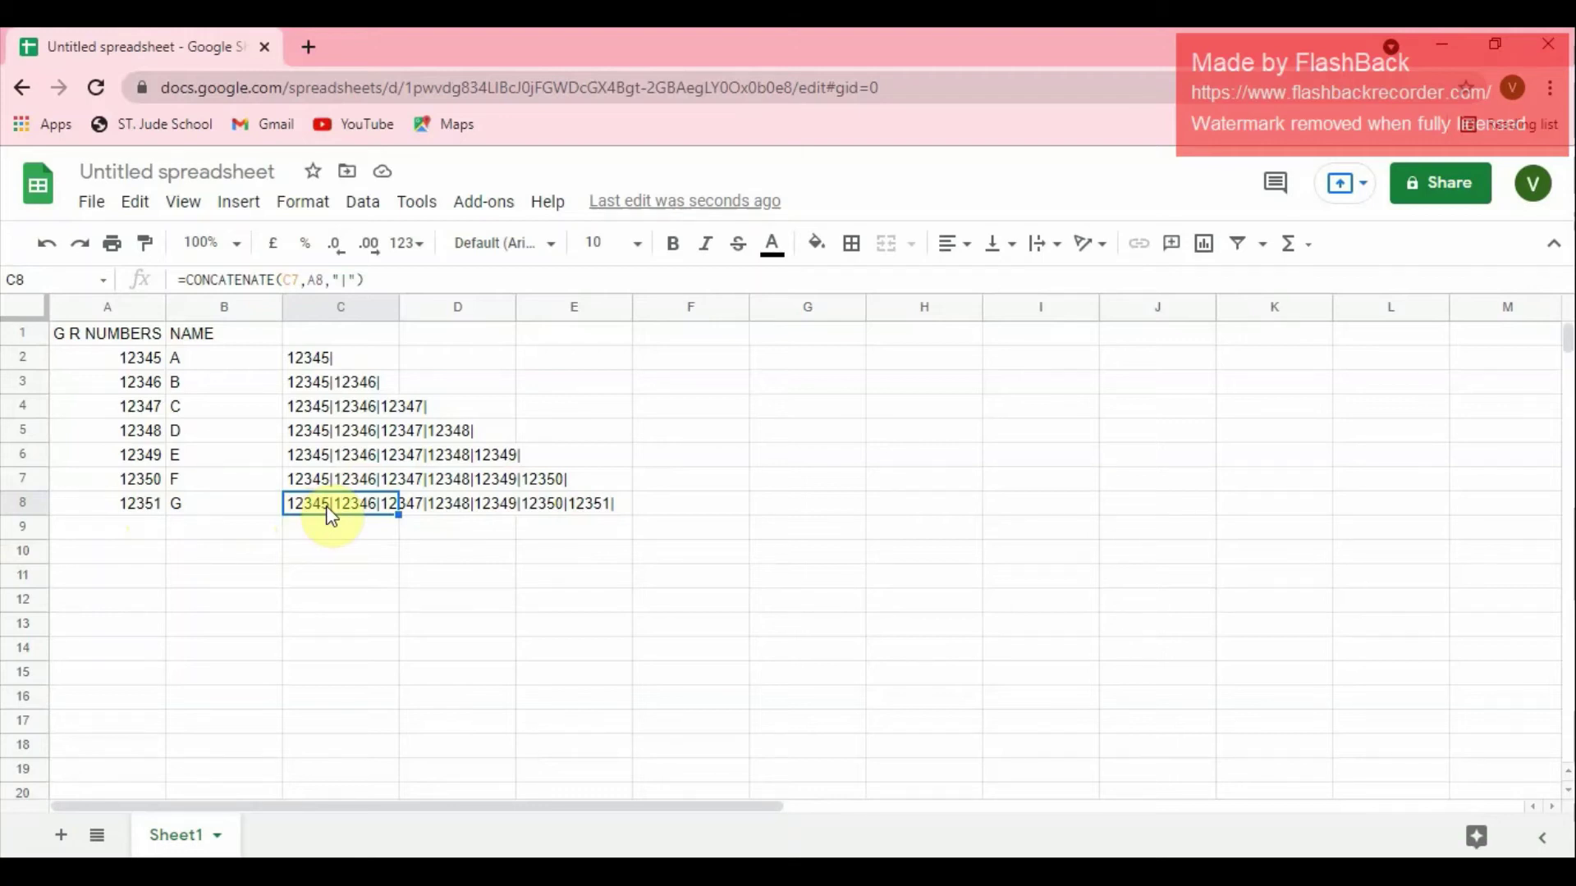
{"action": "key", "text": "ctrl+c"}
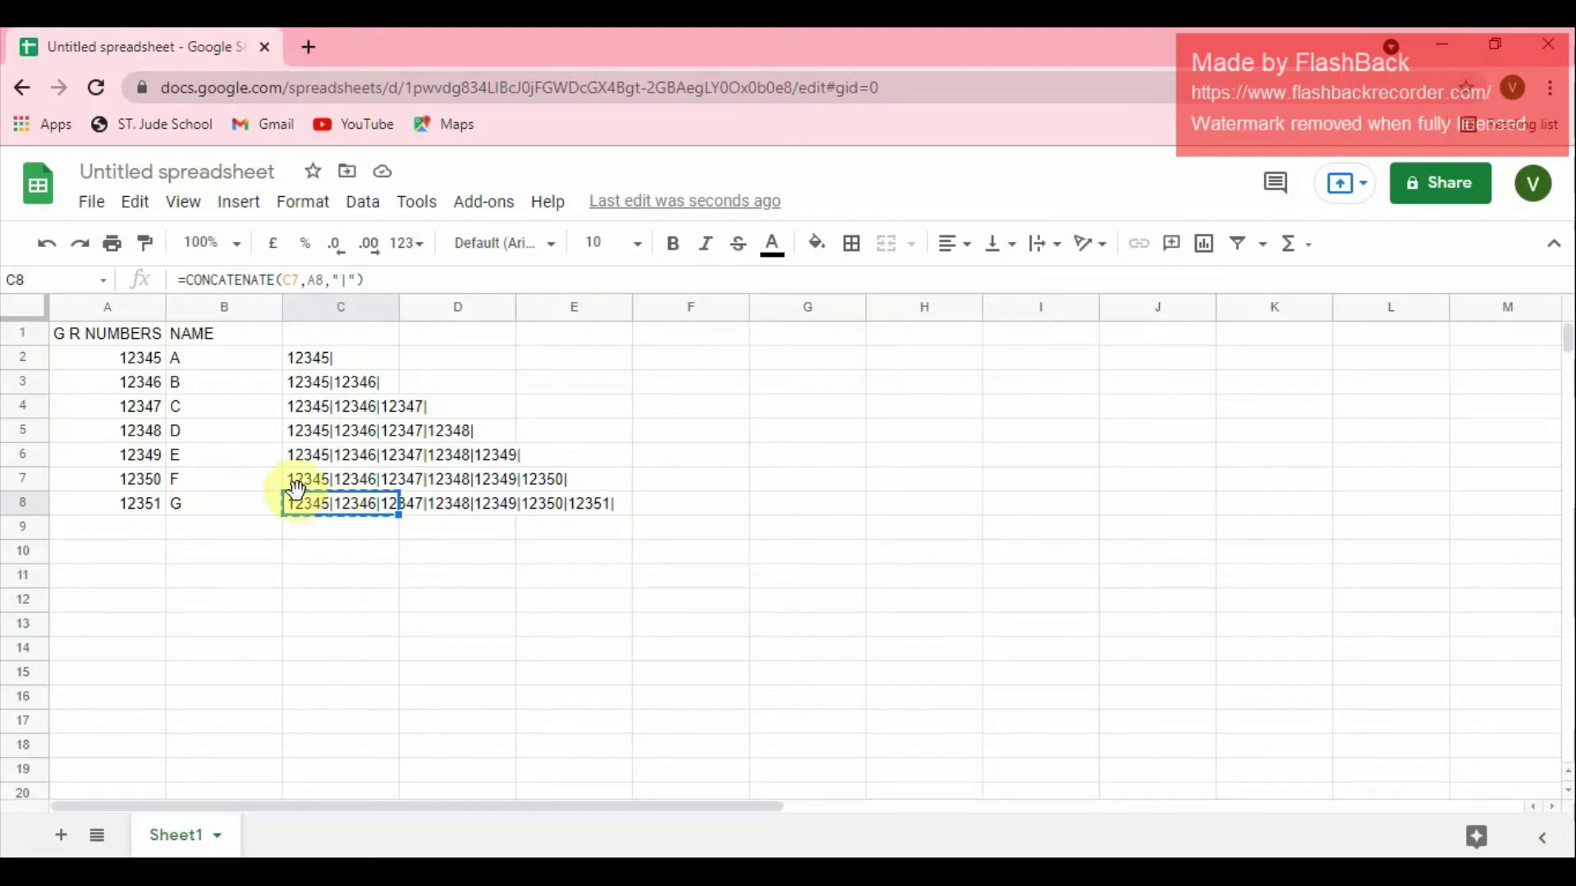
Open a blank Google Forms form in a new browser tab and title it DEMO.
{"action": "left_click", "coordinate": [310, 49]}
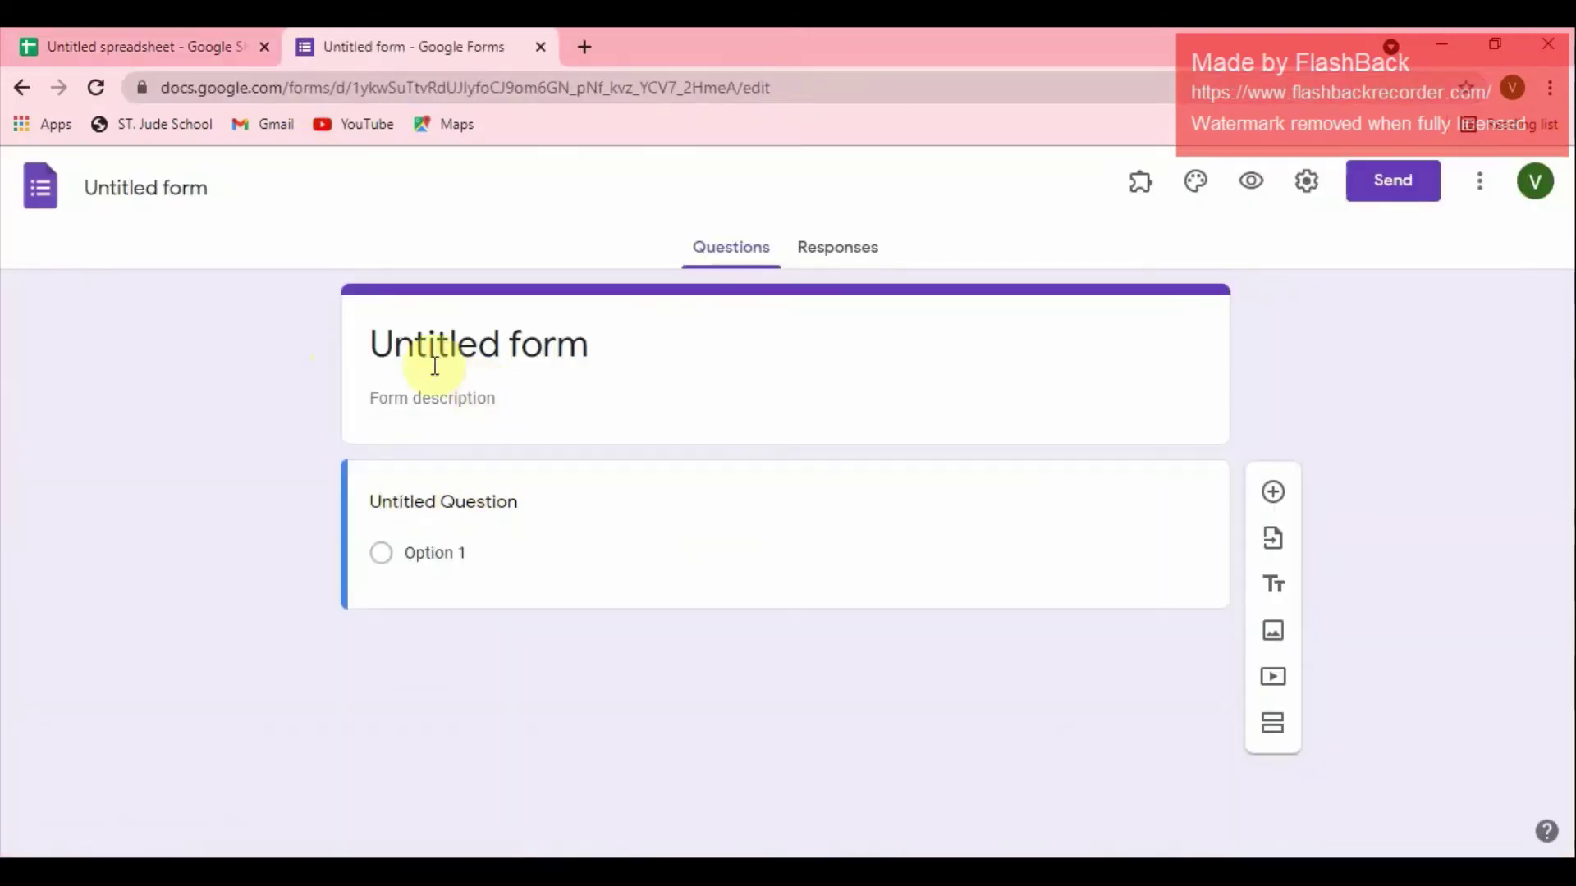
{"action": "left_click", "coordinate": [431, 349]}
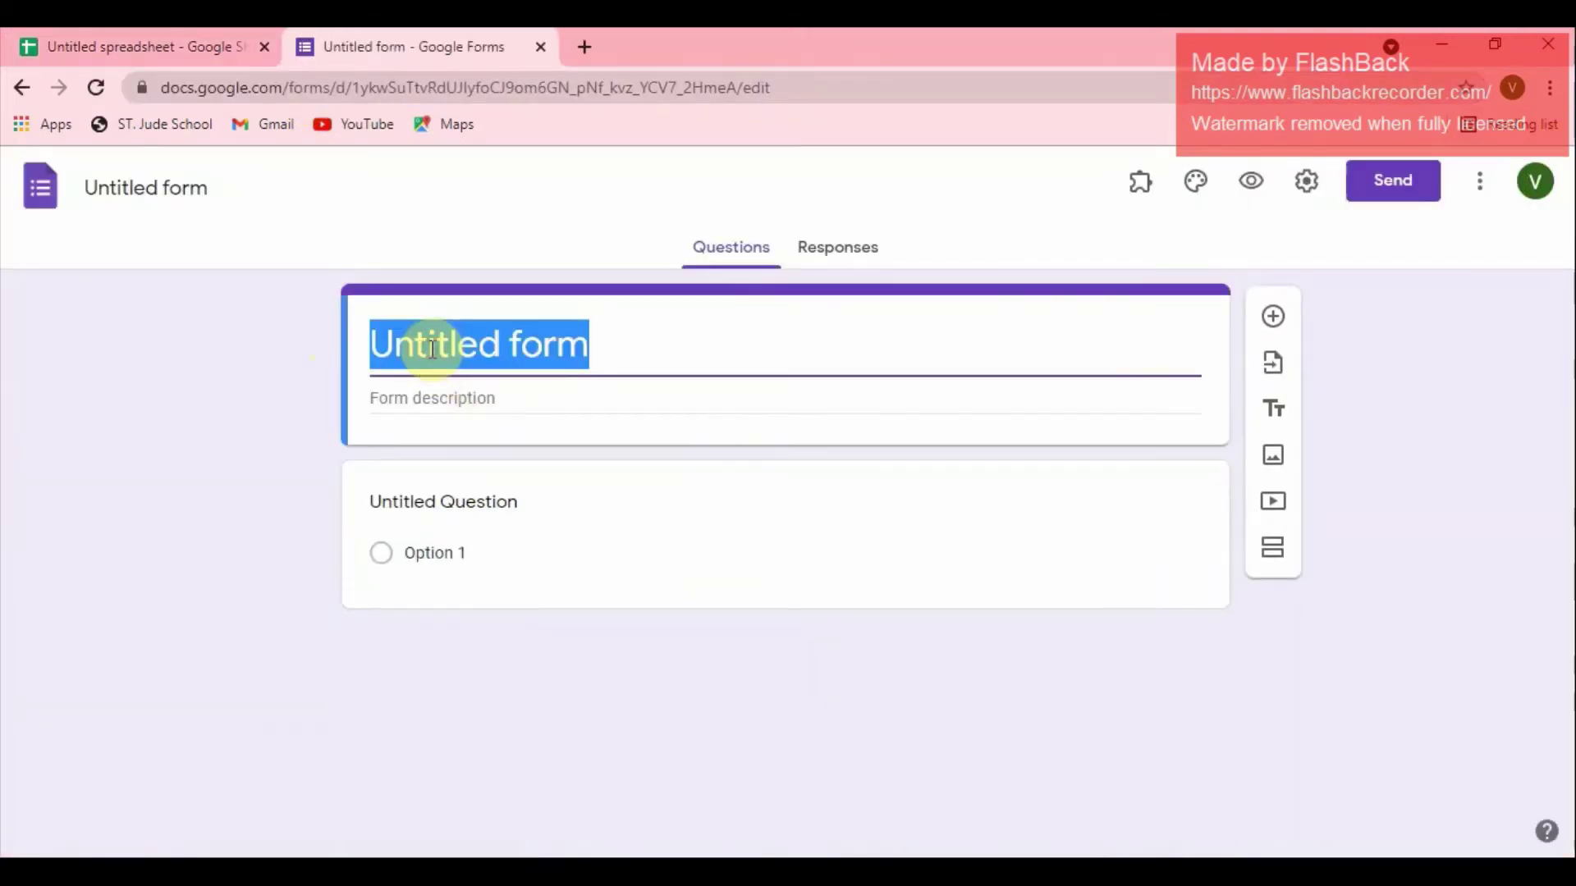
{"action": "type", "text": "DEMO"}
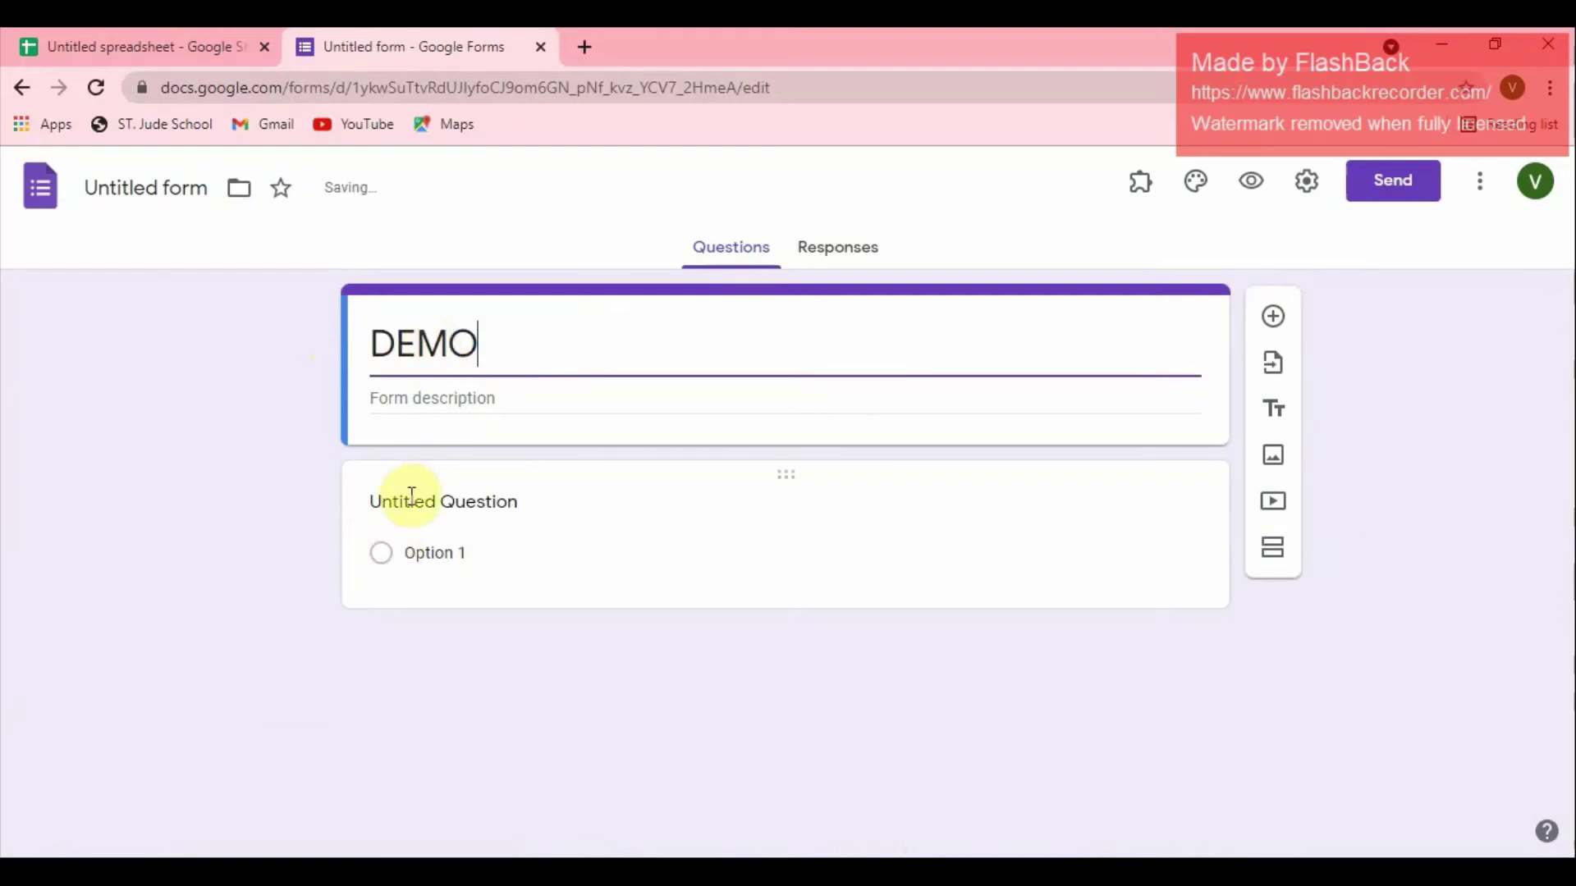
Title the first question G R NUMBER, set its type to Short answer and make it required.
{"action": "left_click", "coordinate": [443, 505]}
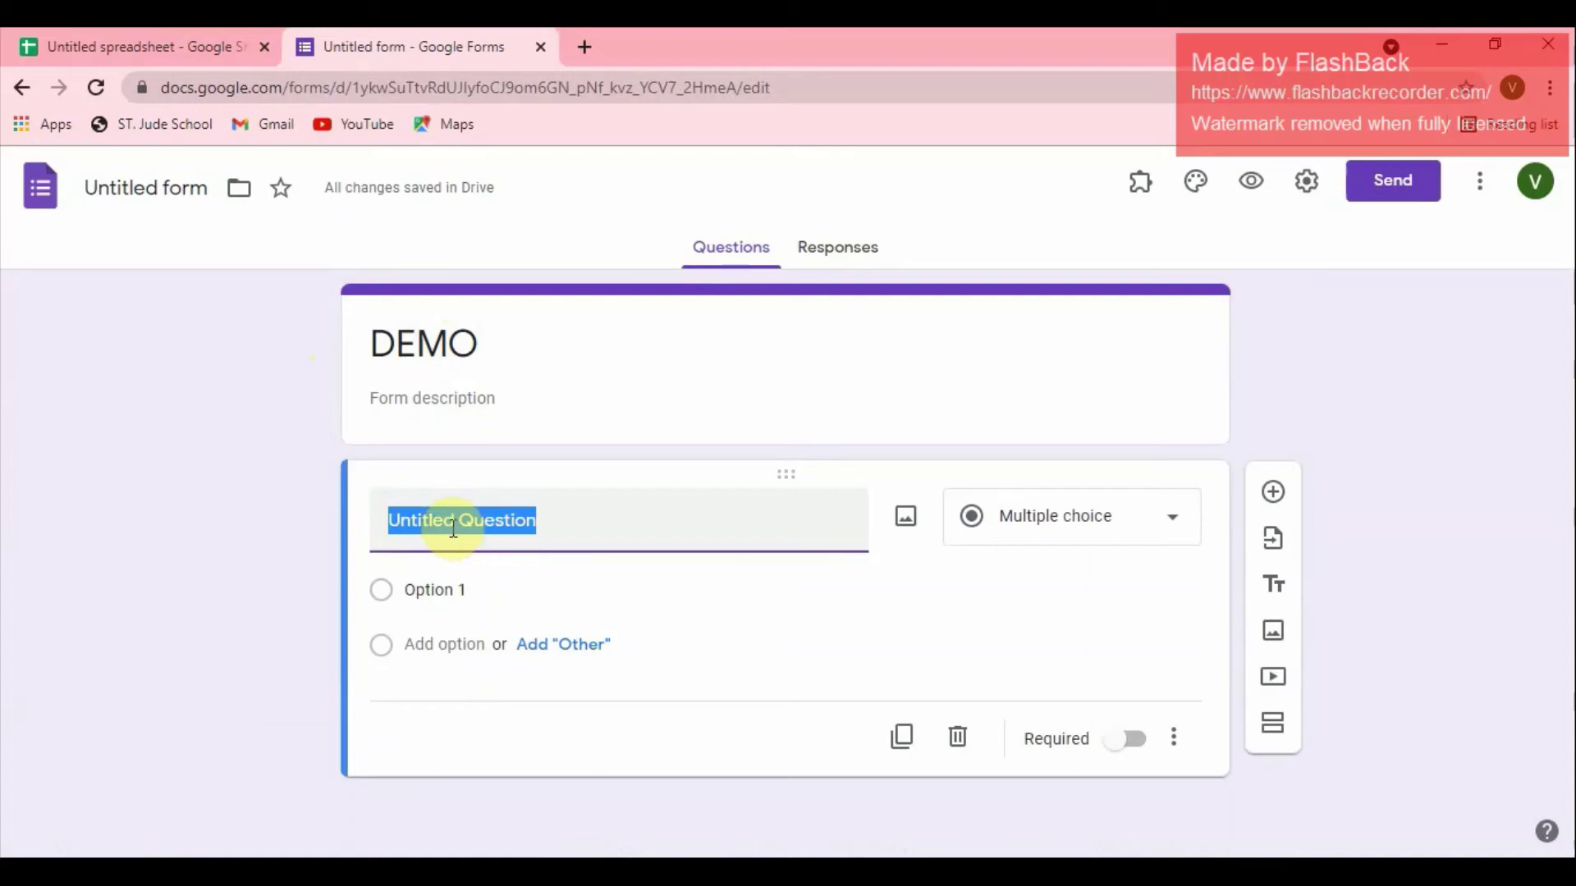
{"action": "type", "text": "G"}
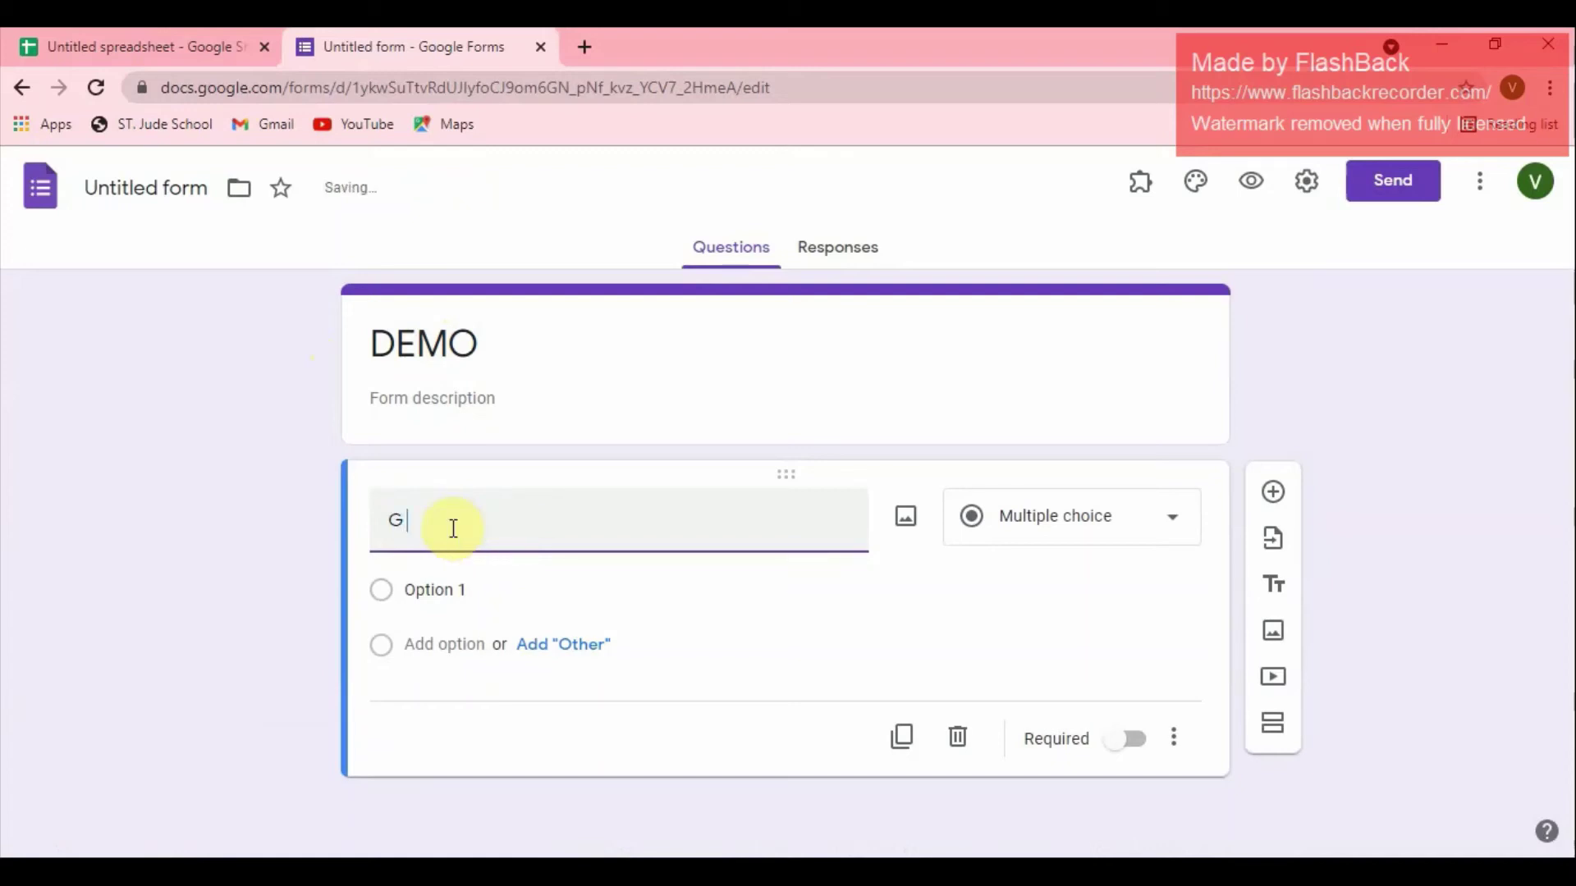
{"action": "type", "text": " R NUMBER"}
{"action": "left_click", "coordinate": [1054, 534]}
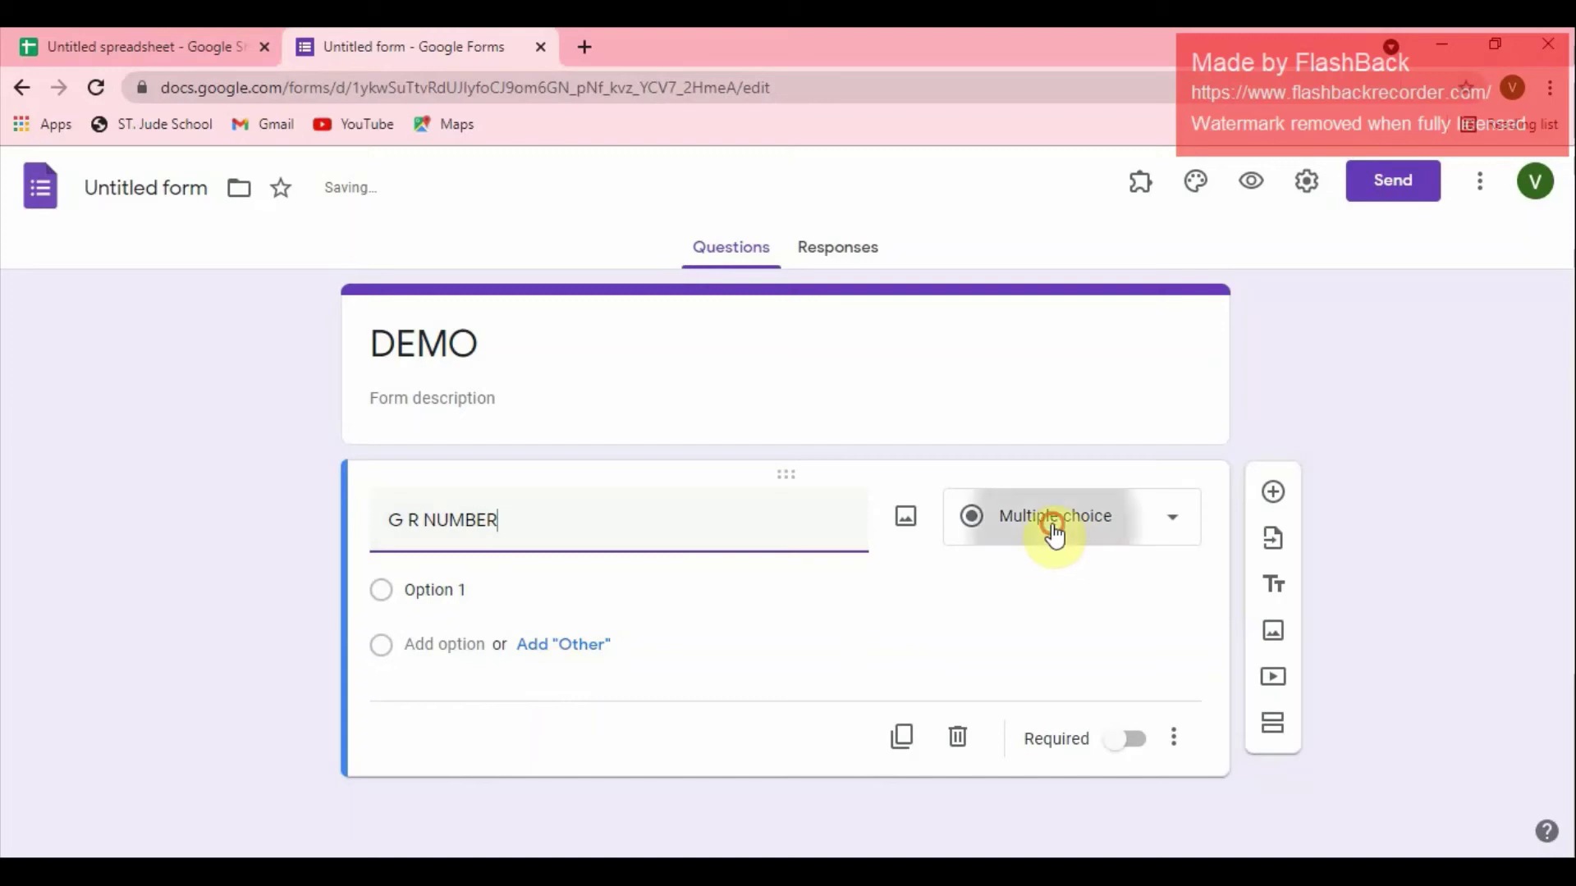
{"action": "left_click", "coordinate": [1066, 224]}
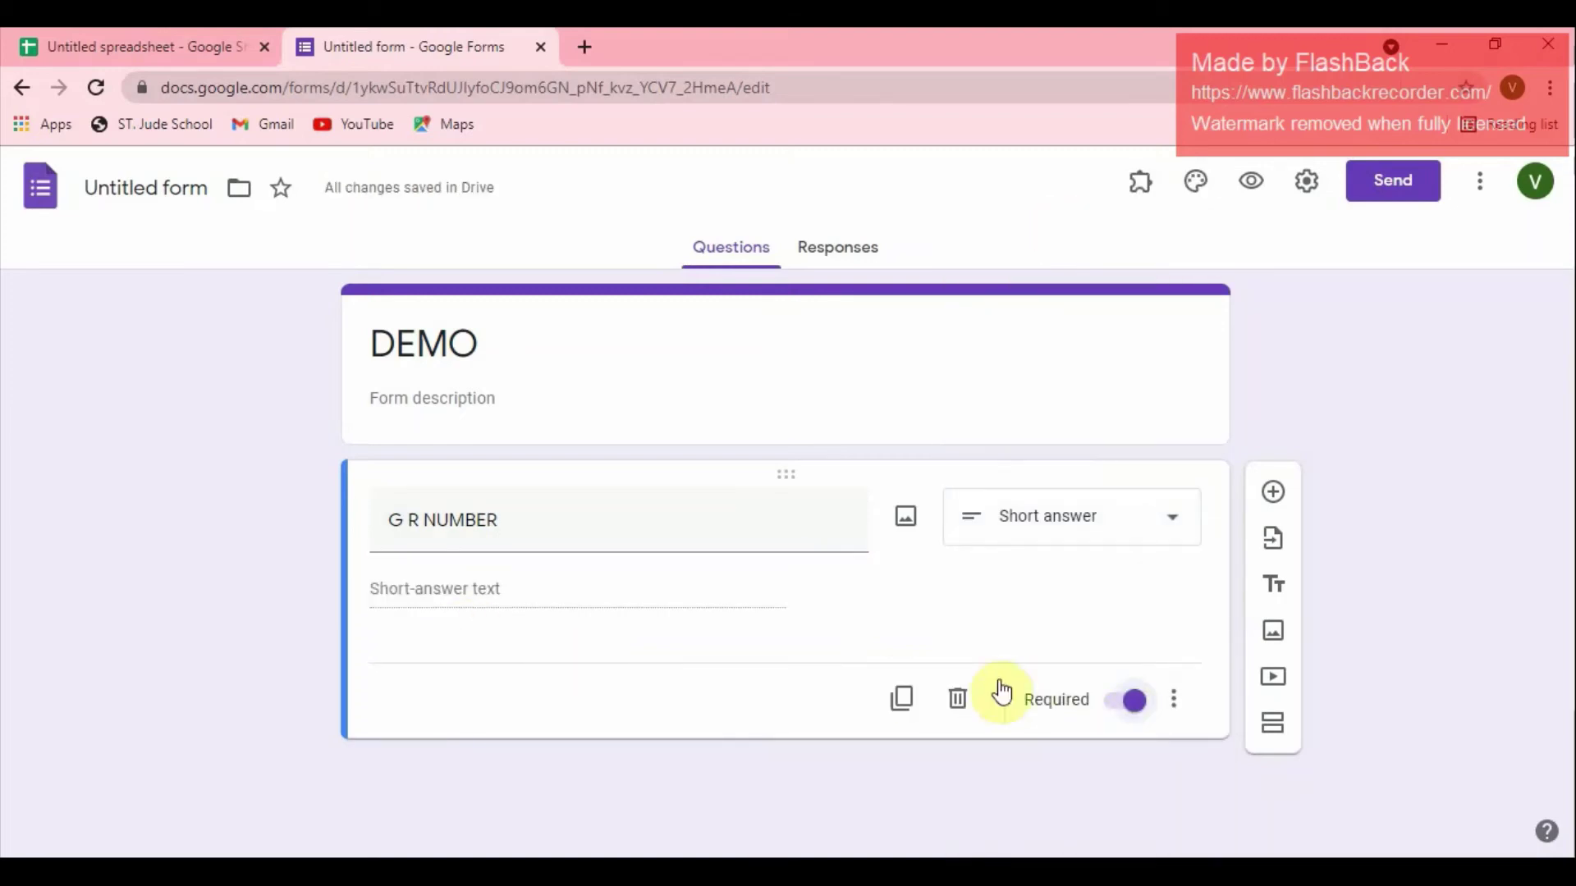
{"action": "left_click", "coordinate": [1123, 714]}
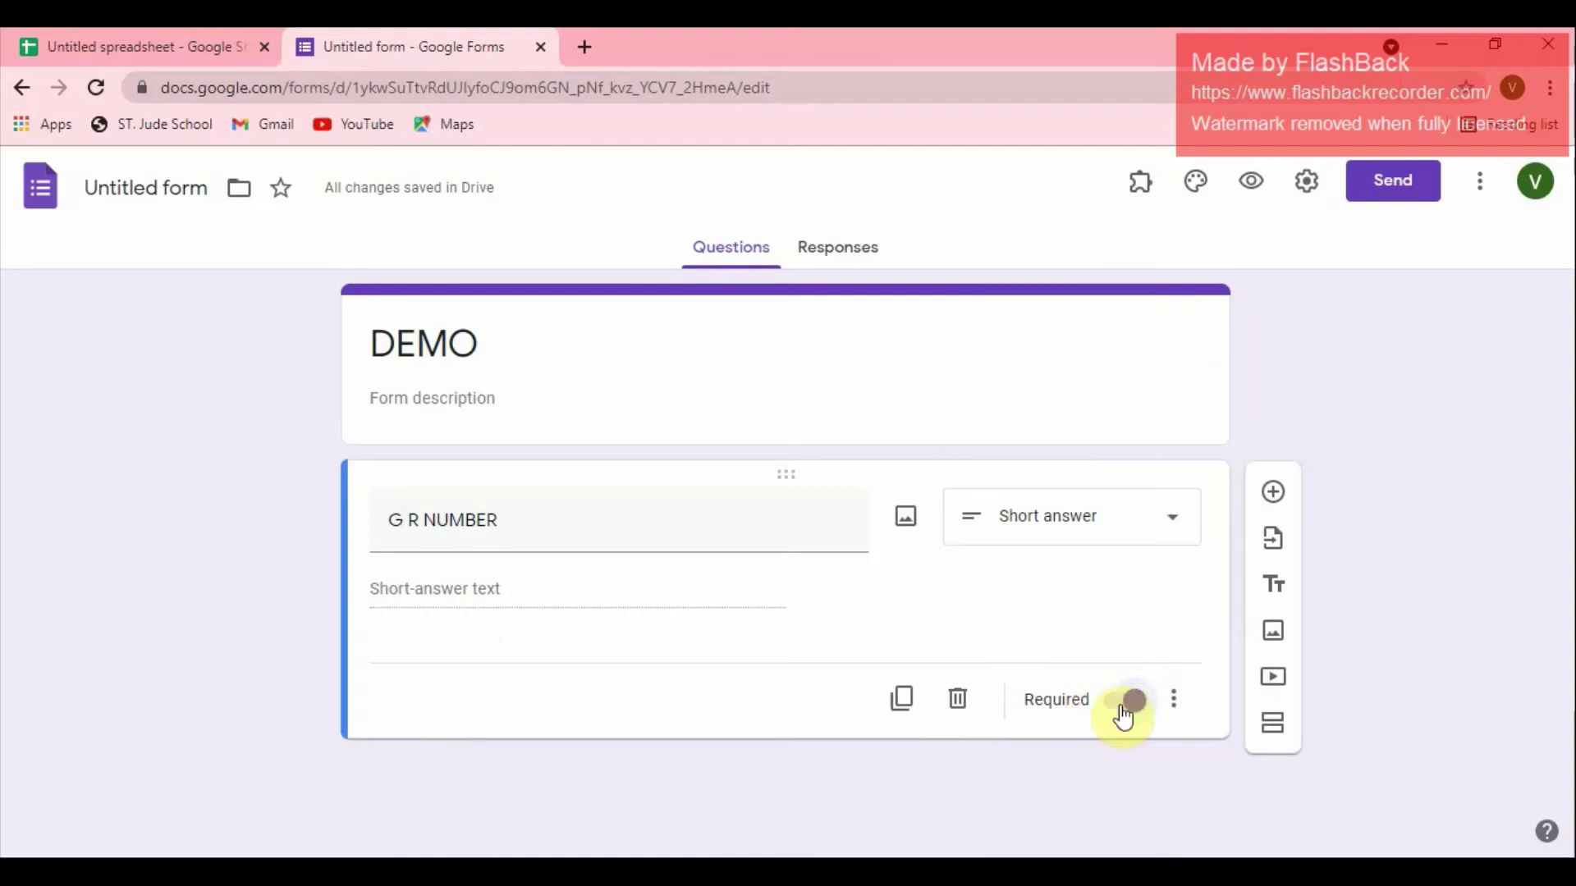
Add response validation to the G R NUMBER question using Regular expression, Matches, with the copied pipe-separated list as the pattern.
{"action": "left_click", "coordinate": [1173, 699]}
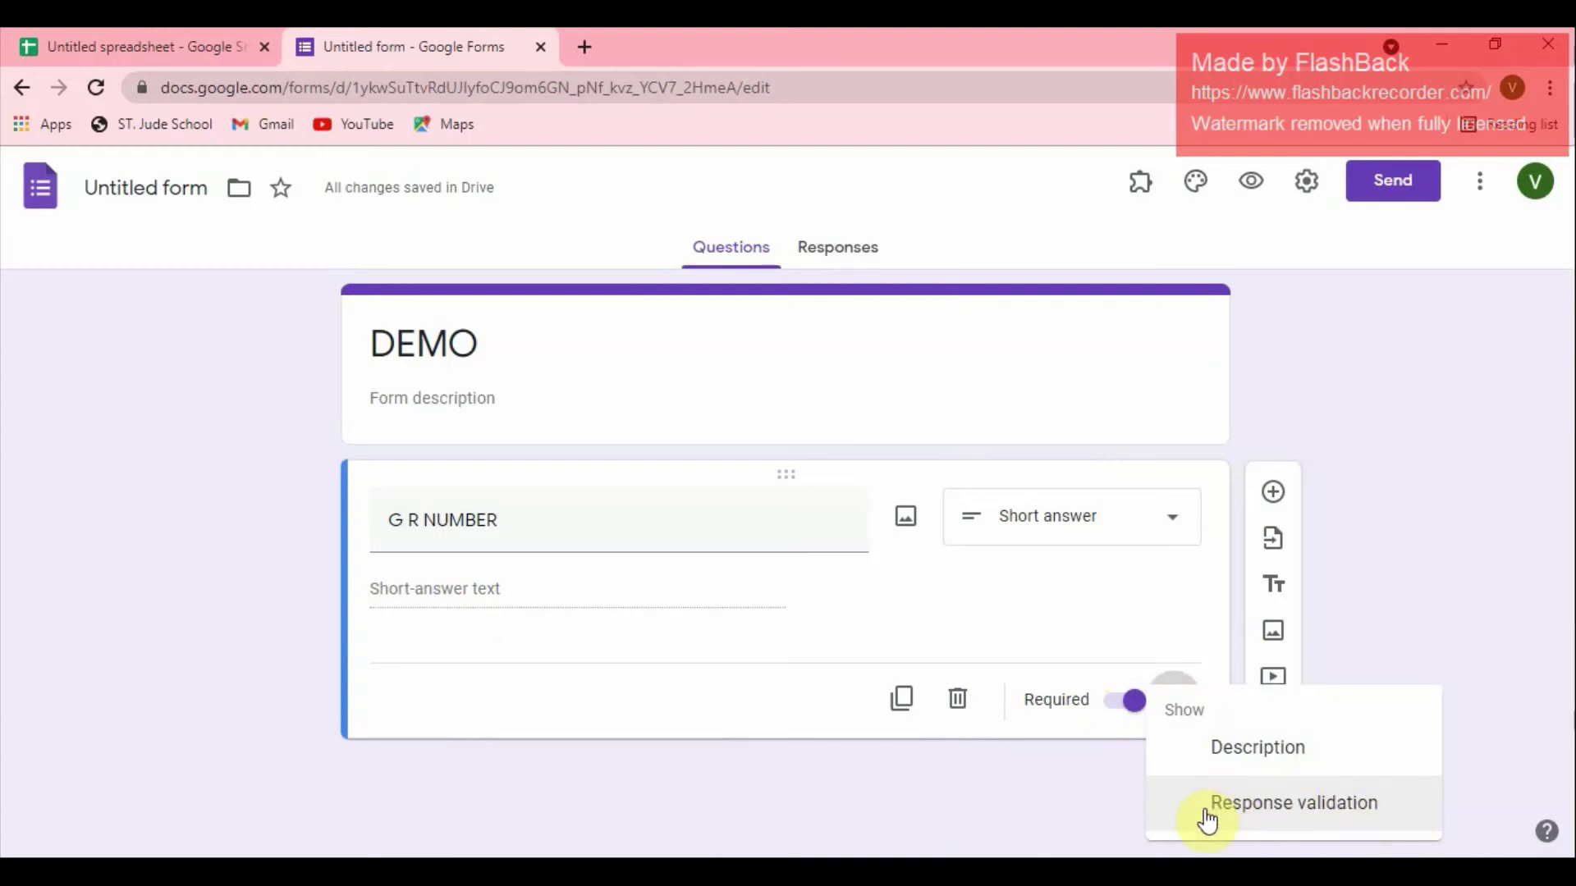
{"action": "left_click", "coordinate": [1293, 813]}
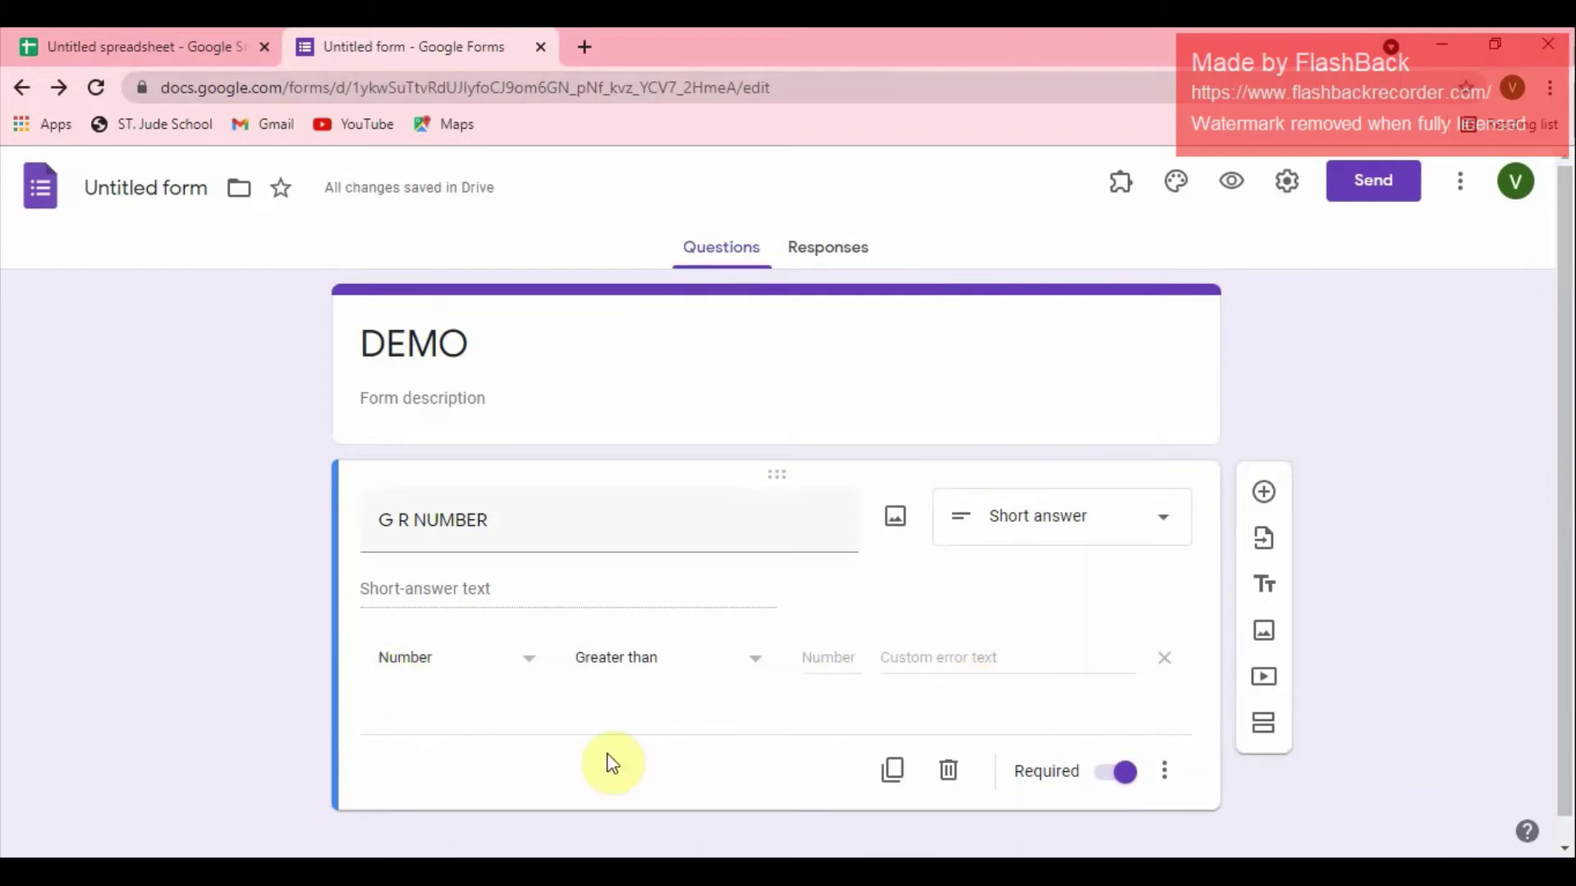
{"action": "left_click", "coordinate": [530, 662]}
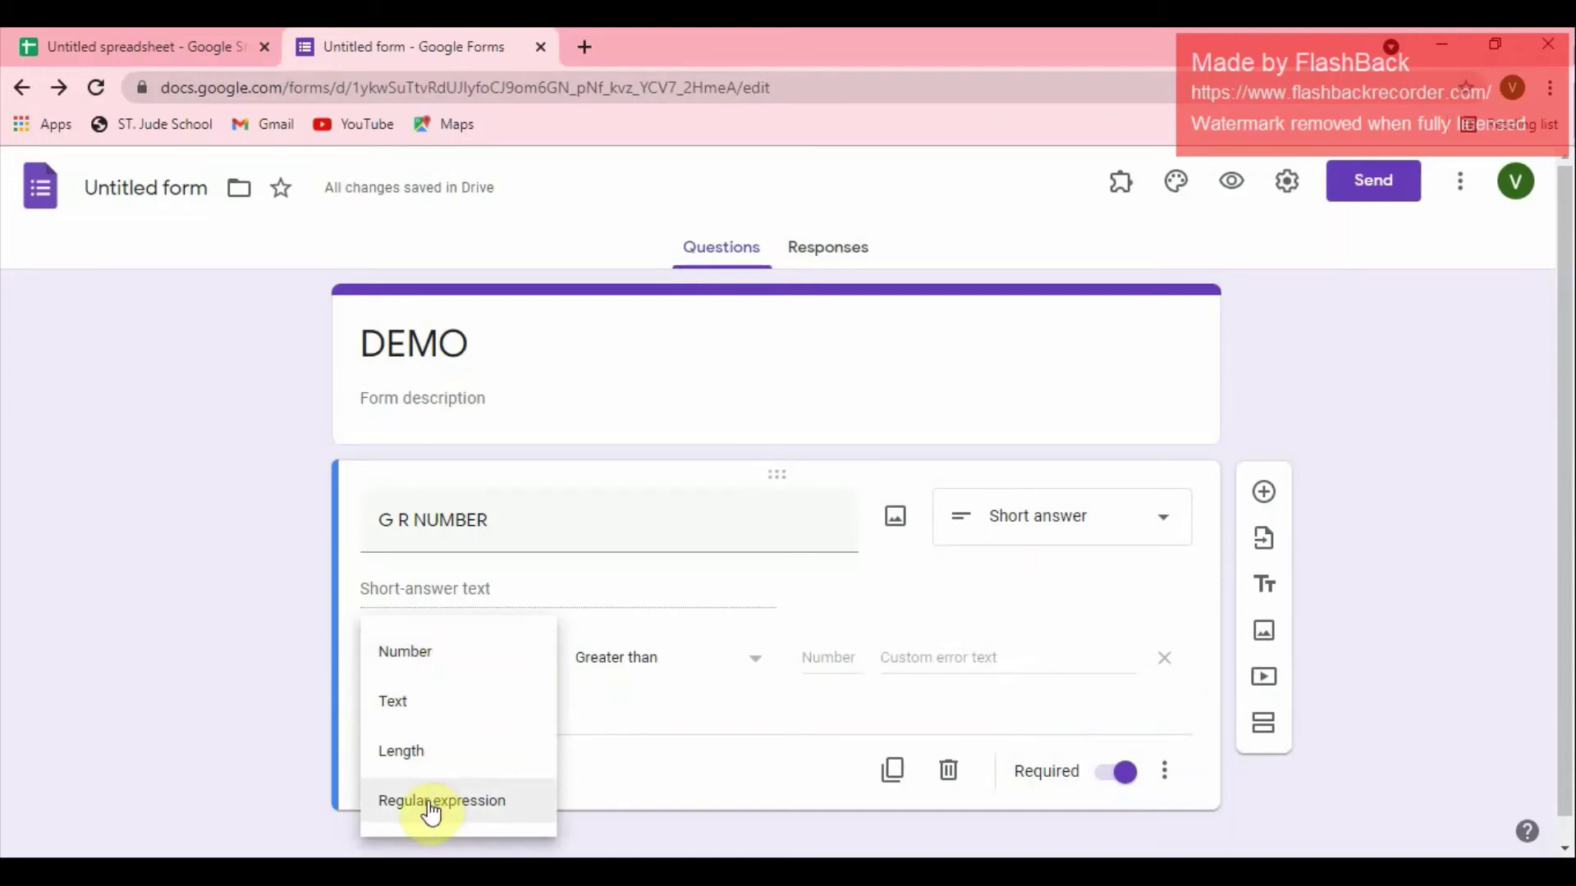
{"action": "left_click", "coordinate": [430, 810]}
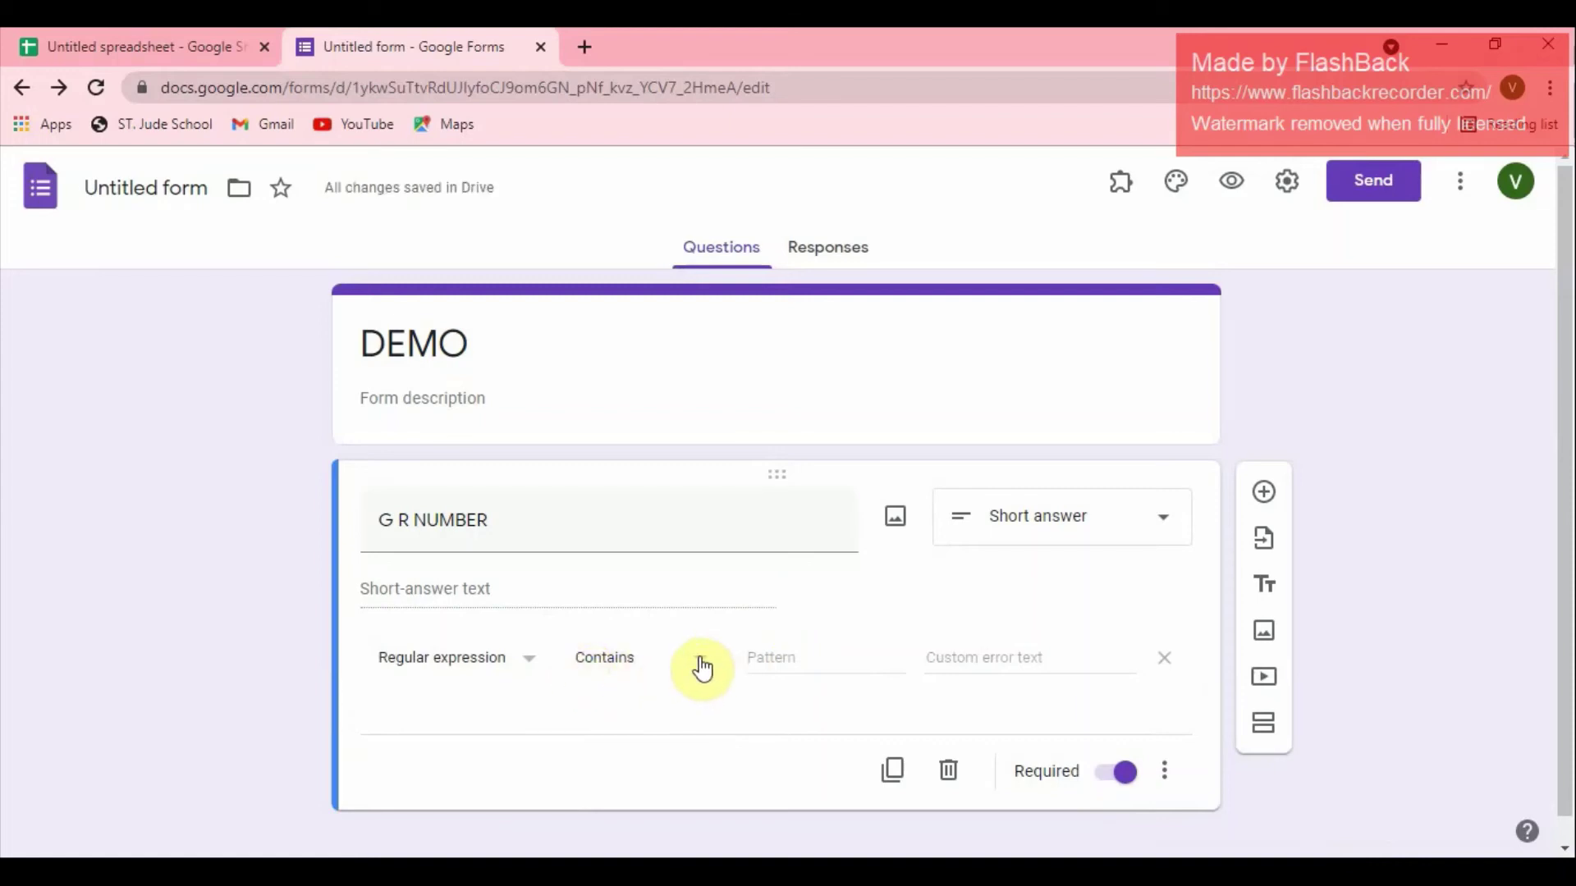
{"action": "left_click", "coordinate": [702, 667]}
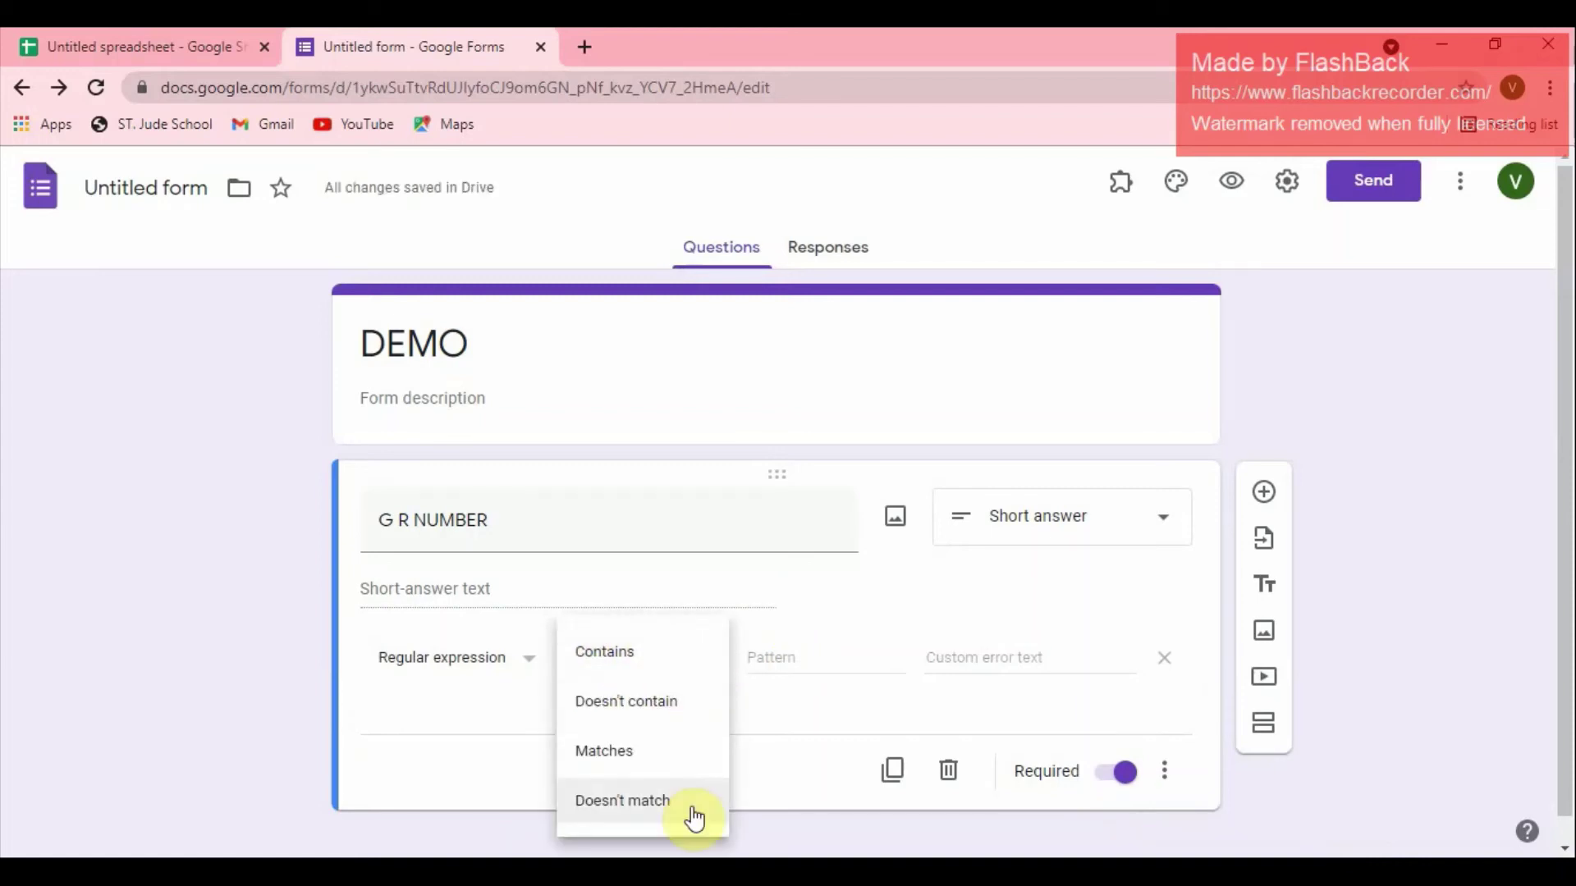
{"action": "left_click", "coordinate": [611, 764]}
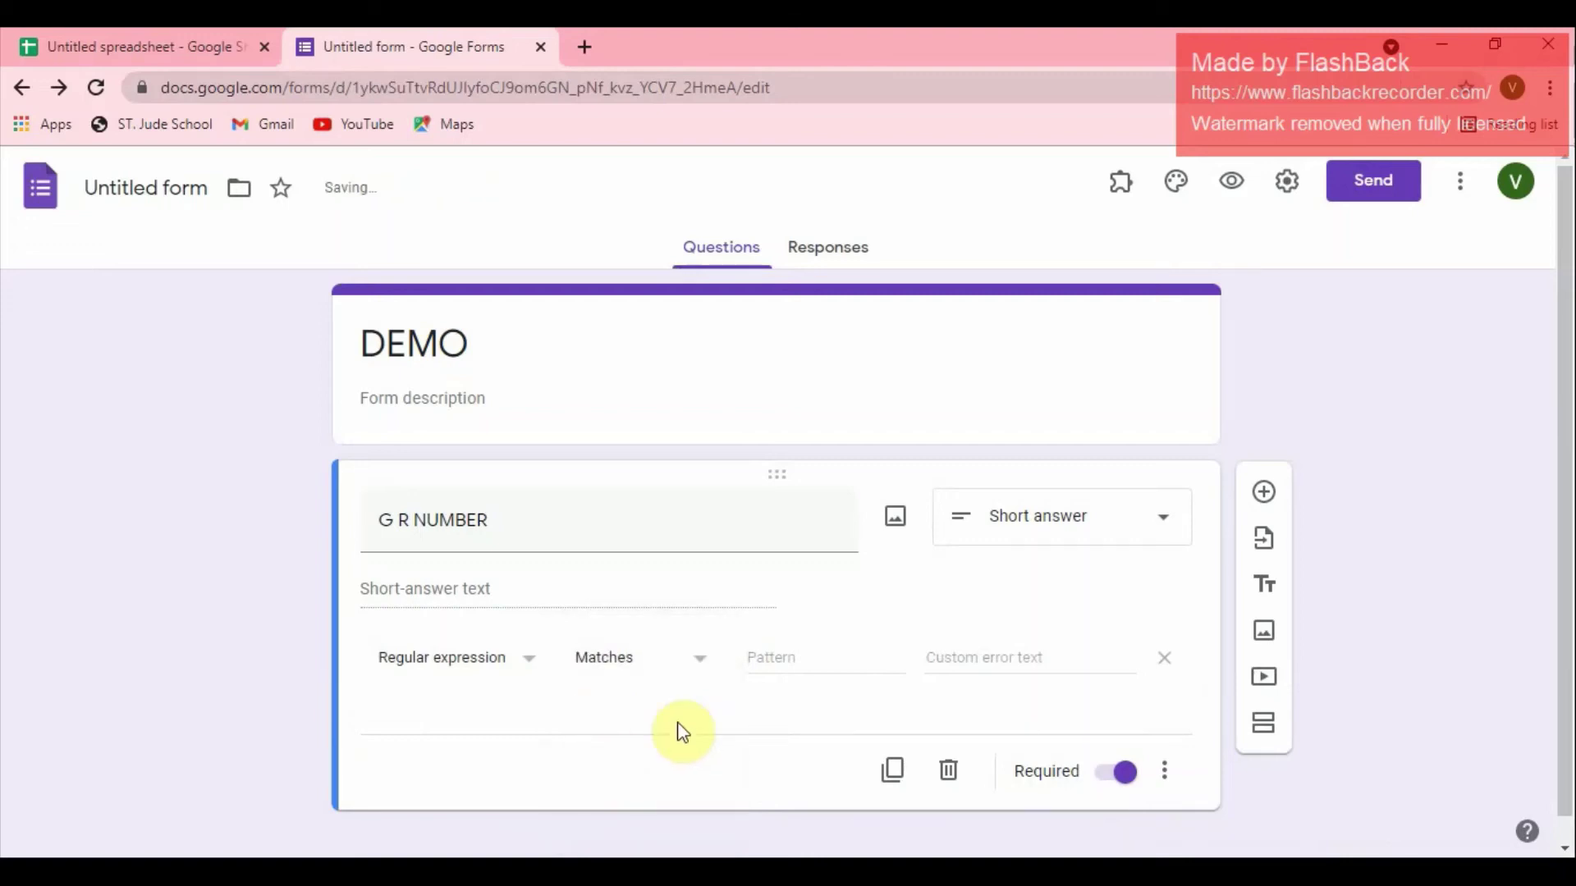
{"action": "right_click", "coordinate": [813, 657]}
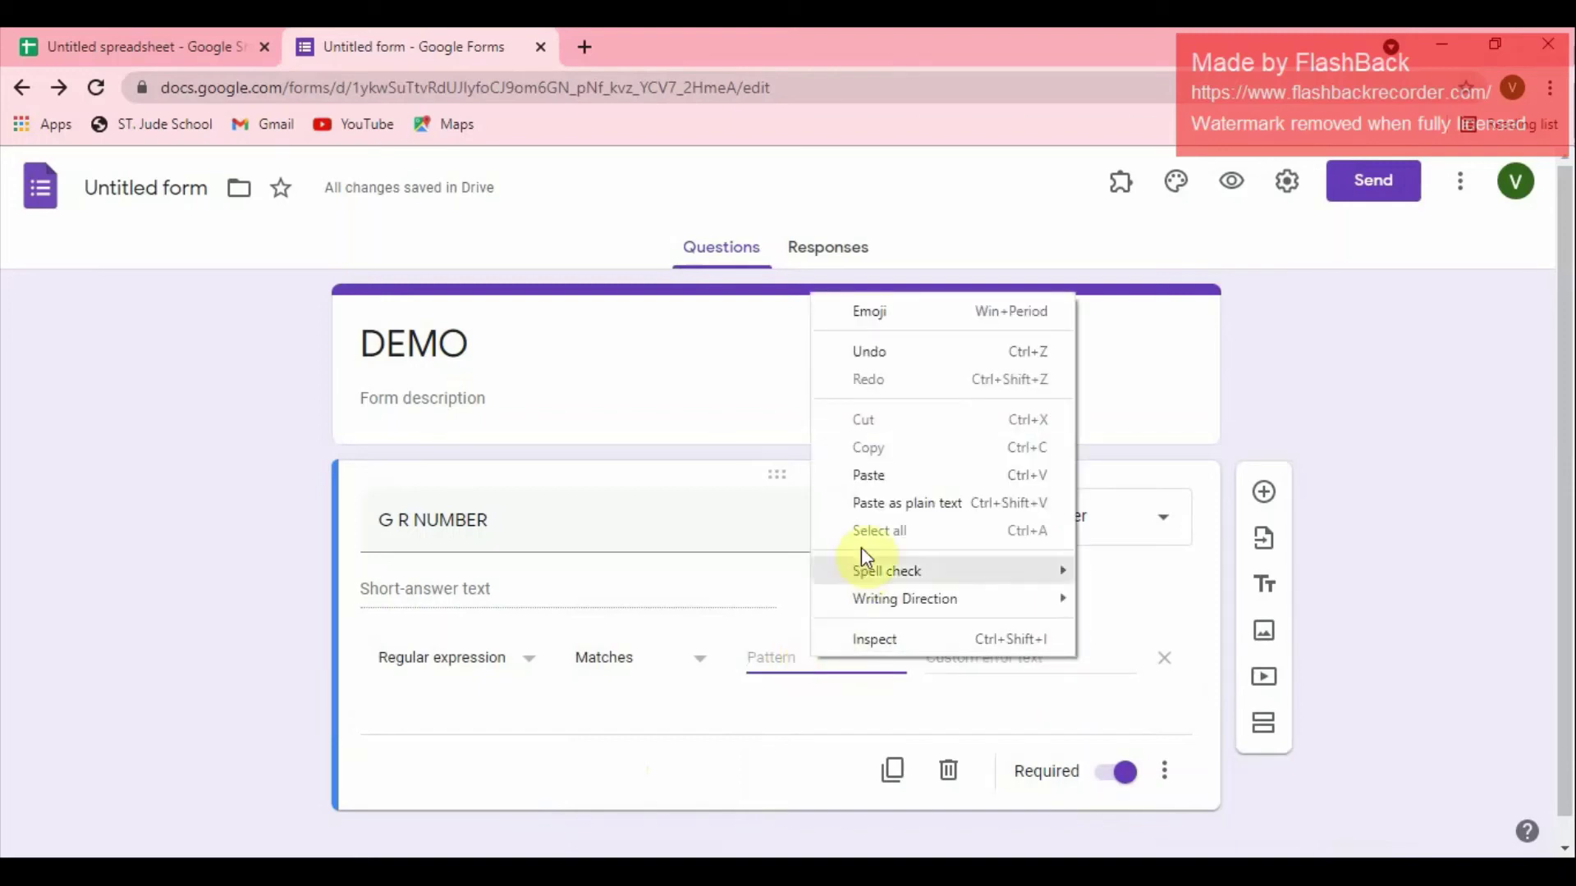
{"action": "left_click", "coordinate": [880, 477]}
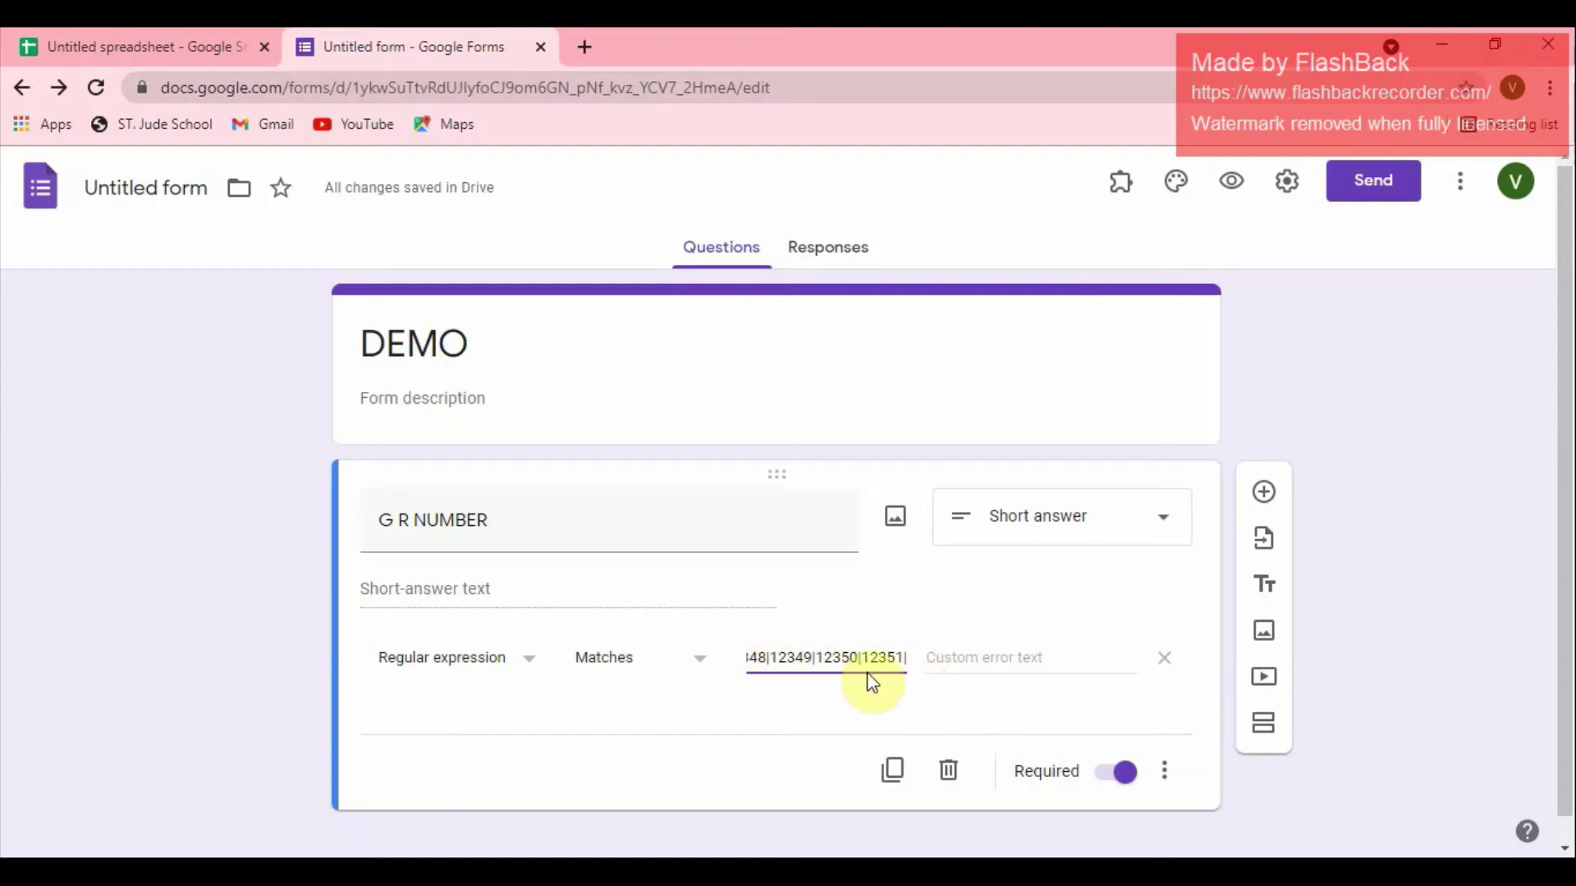
Set the validation's custom error text to YOU ARE NOT VALID STUDENT.
{"action": "left_click", "coordinate": [954, 665]}
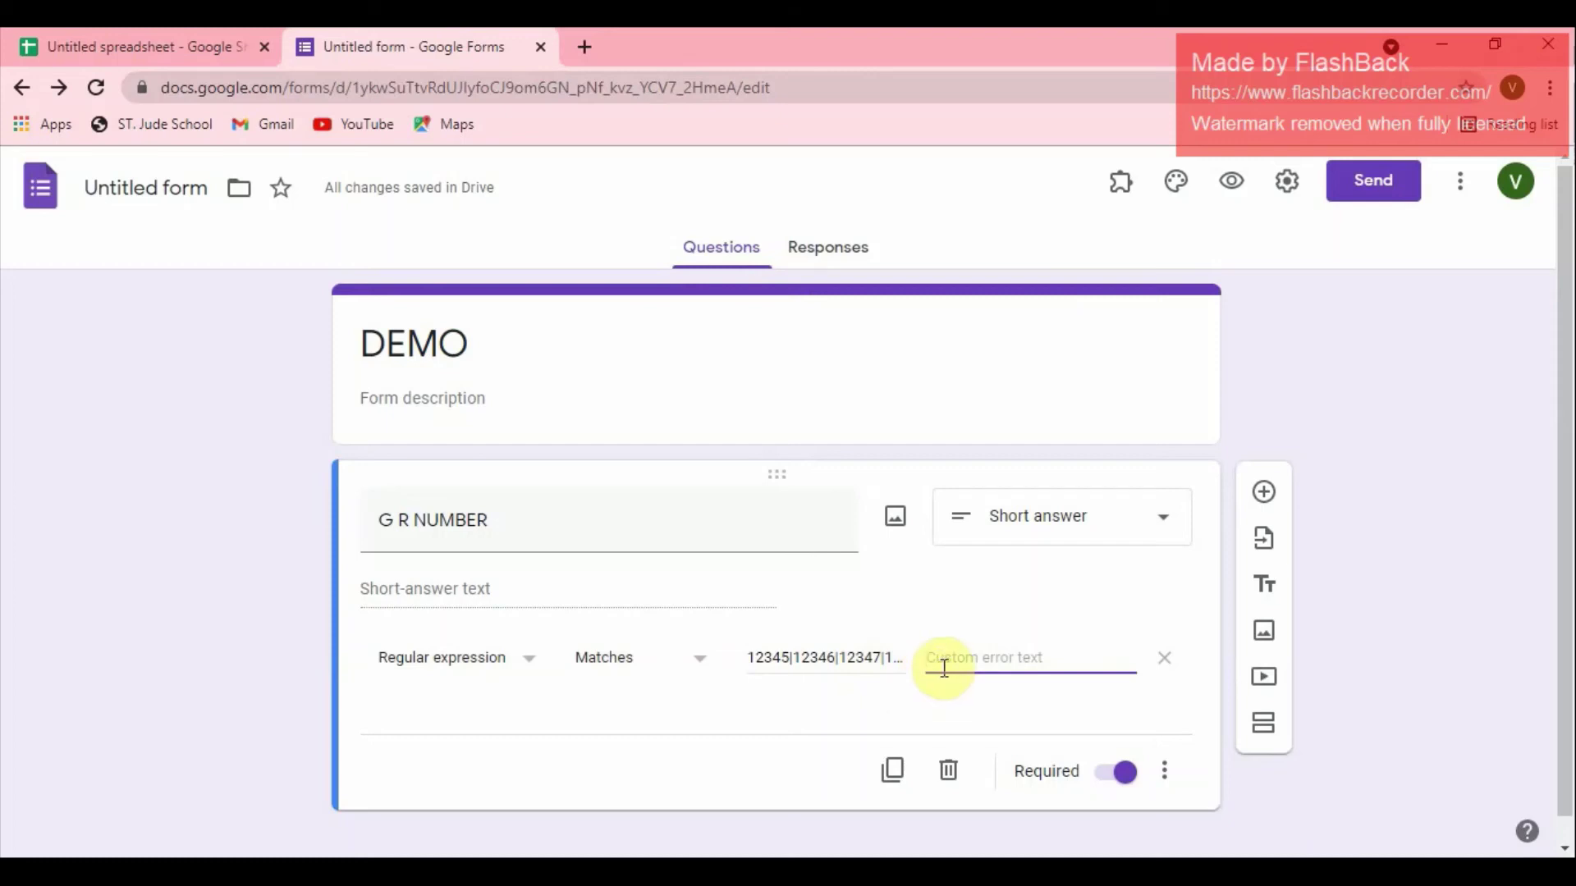
{"action": "type", "text": "YOU"}
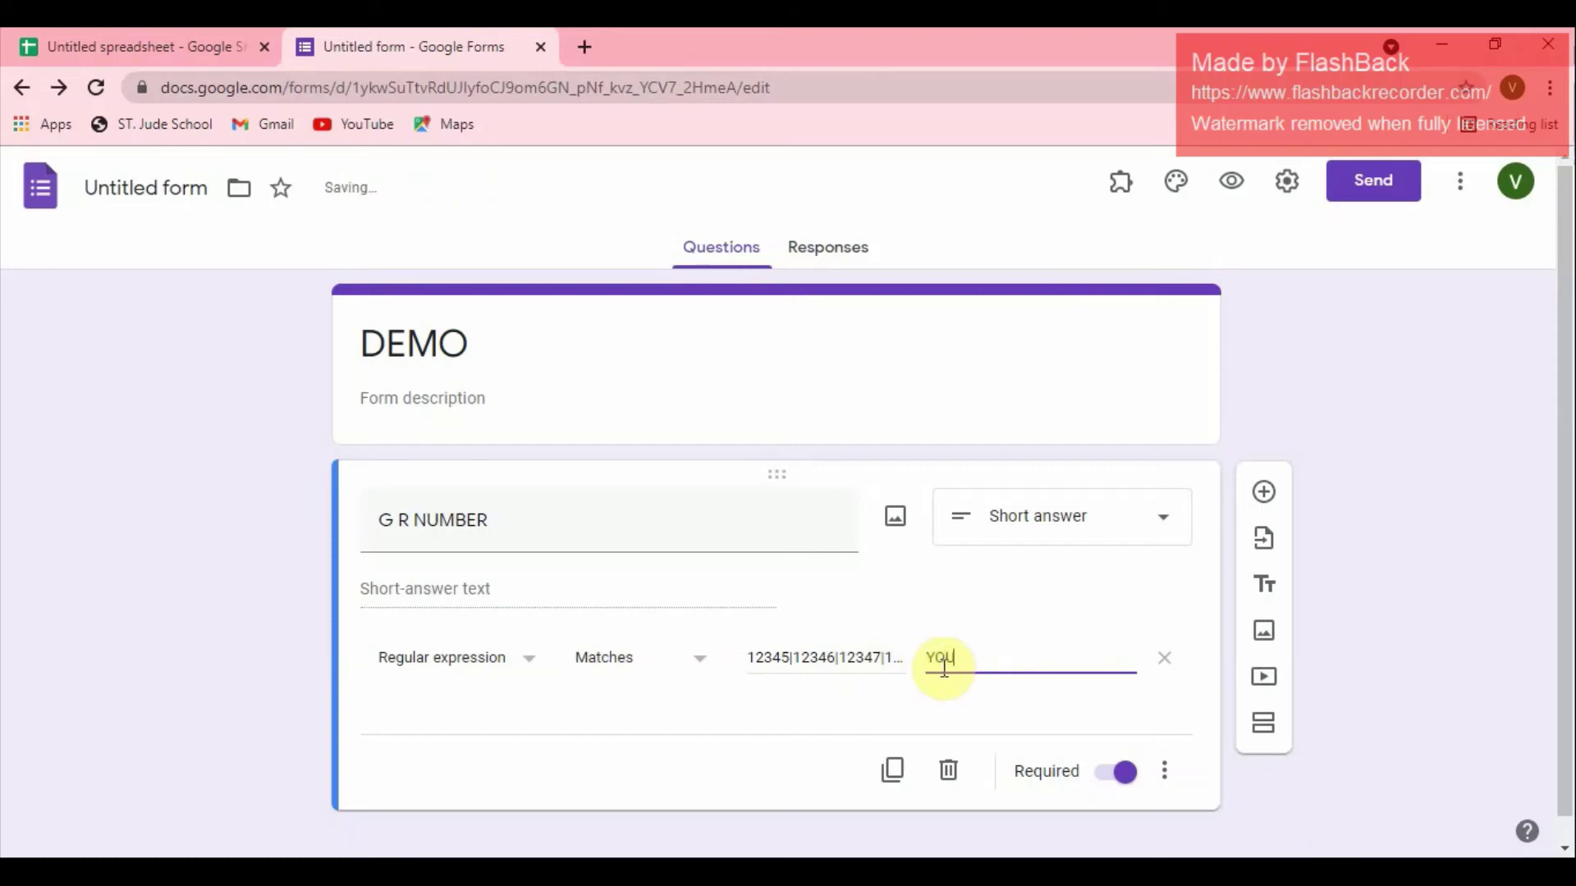
{"action": "type", "text": " ARE NO"}
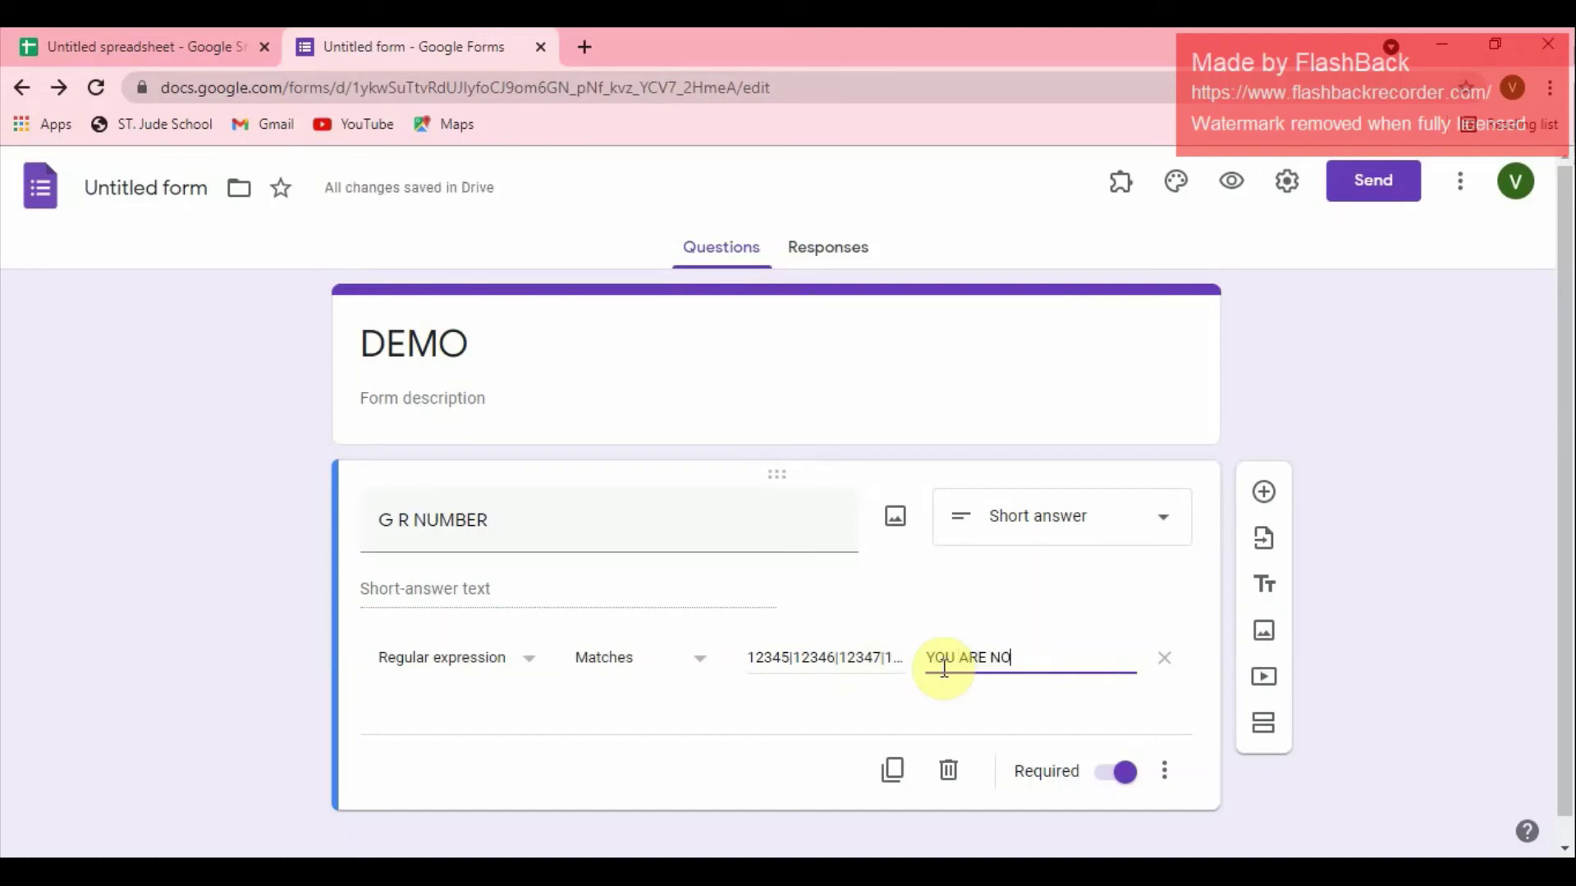
{"action": "type", "text": "T V"}
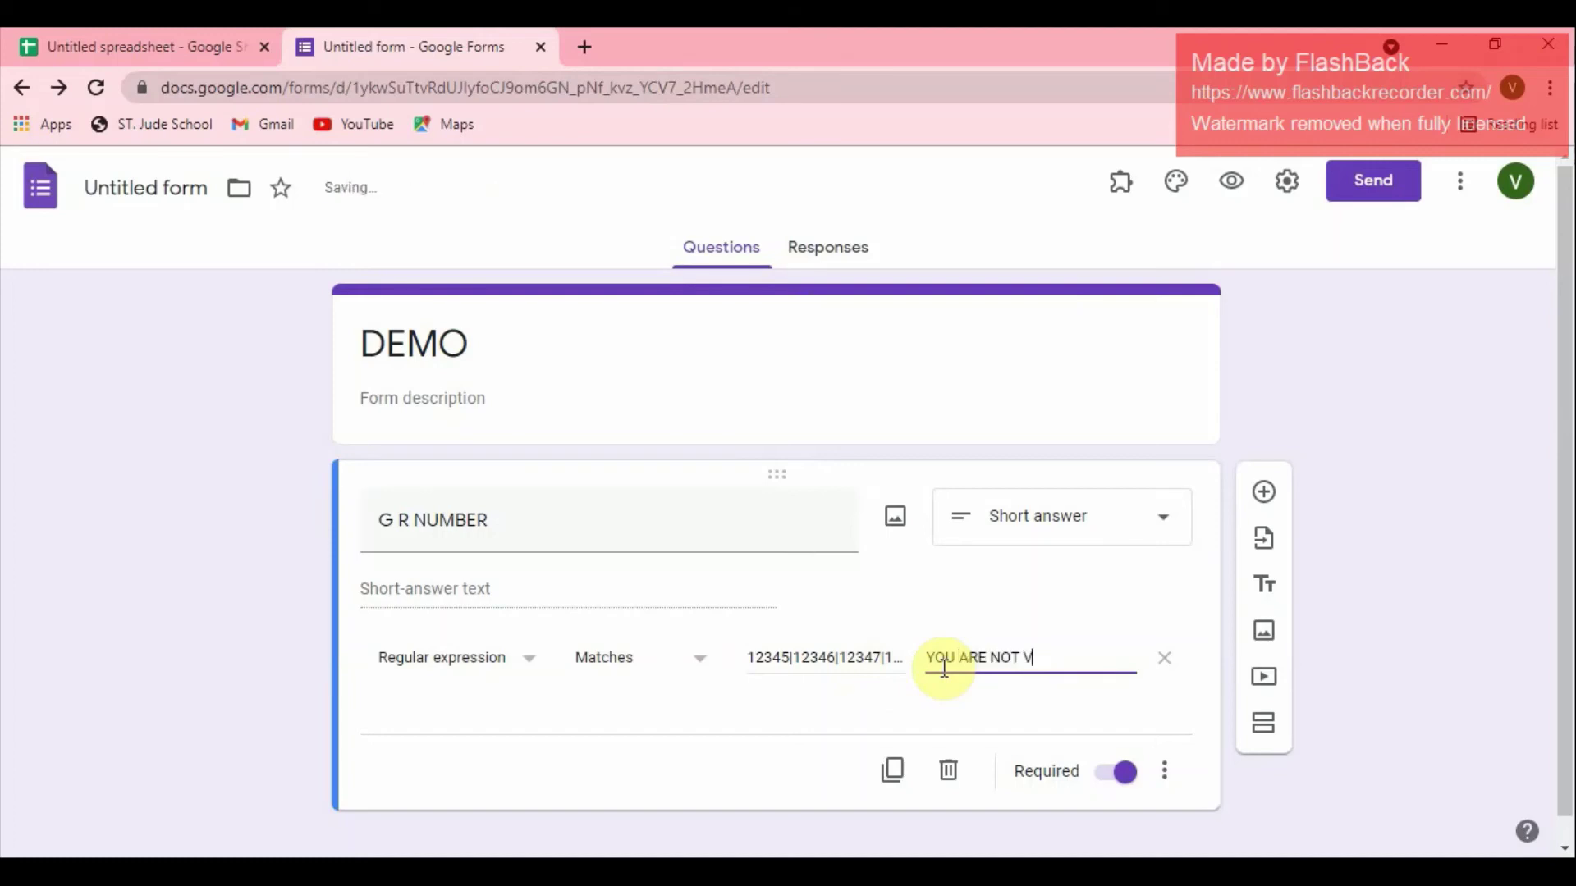
{"action": "type", "text": "ALID STUDENT"}
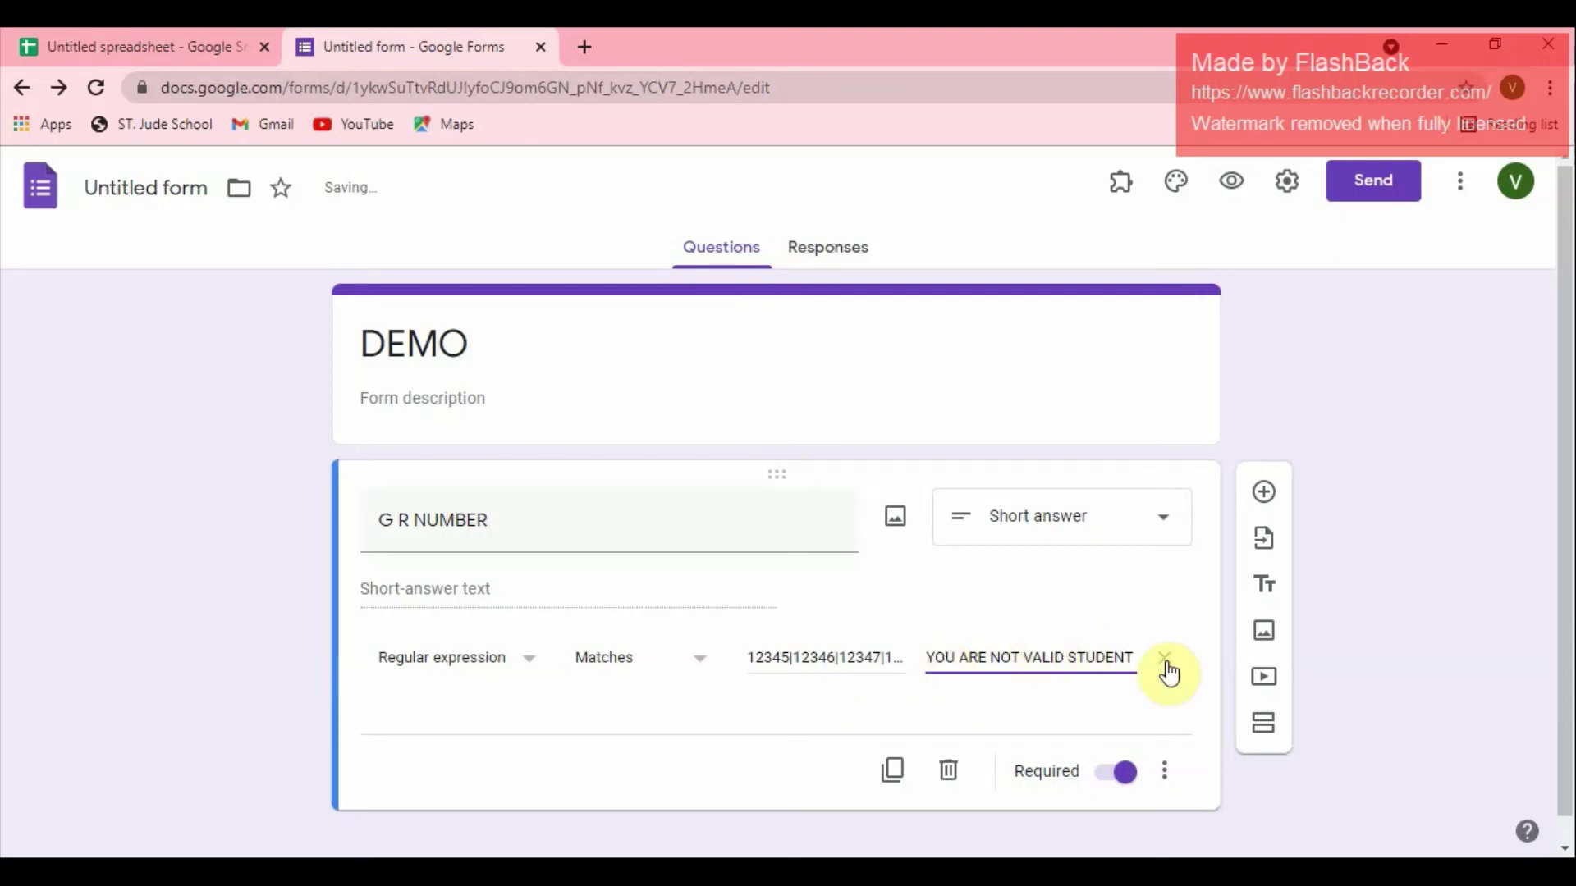
{"action": "left_click", "coordinate": [1187, 719]}
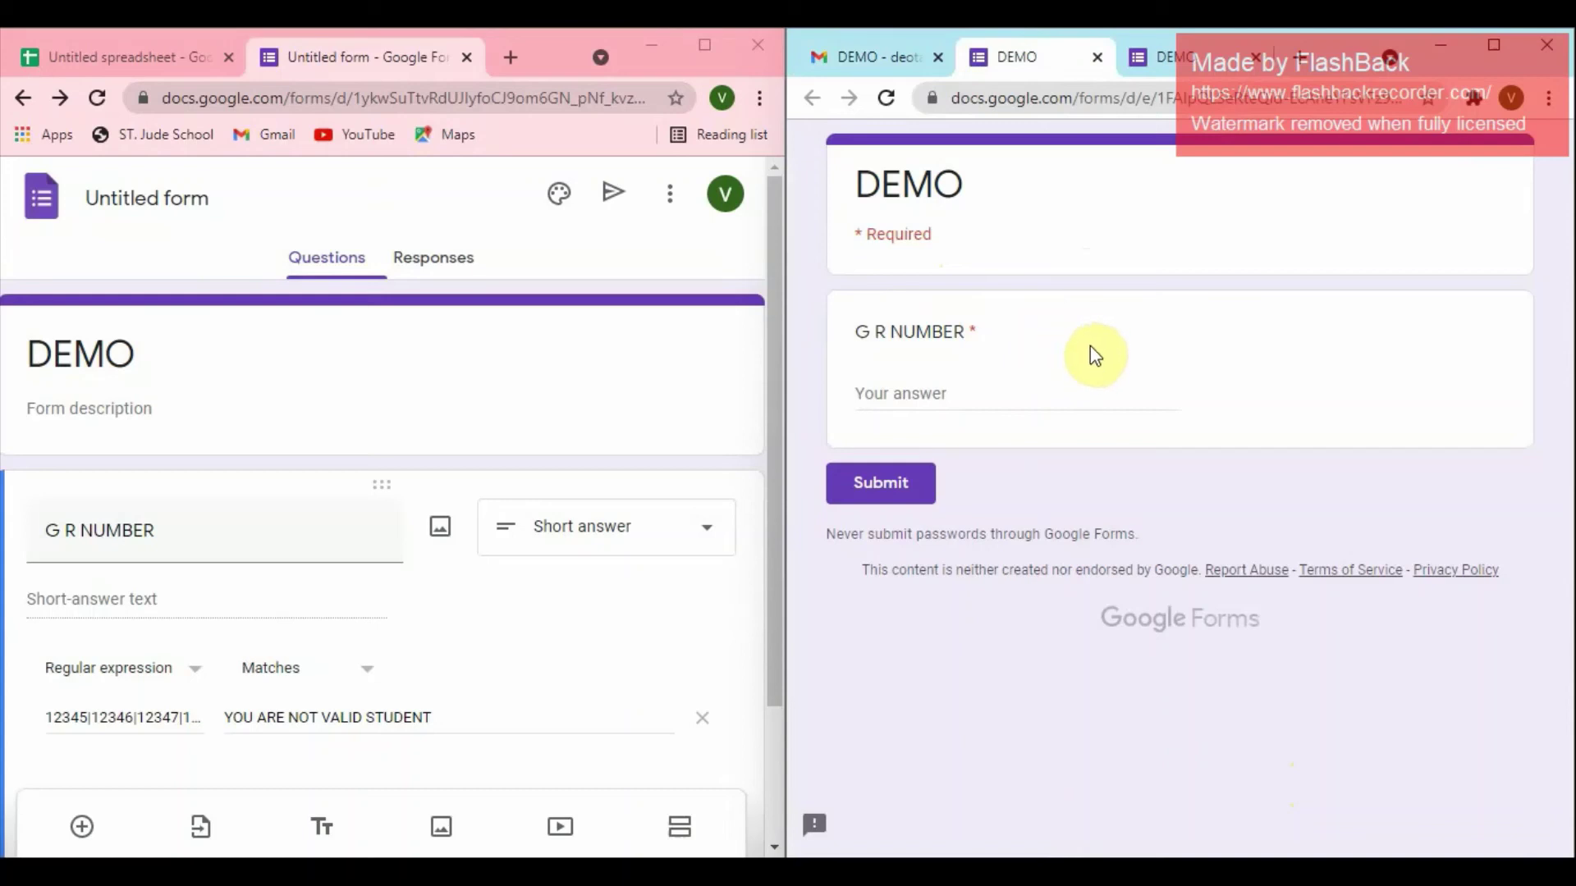
Test the live DEMO form by submitting a G R number that is not in the allowed list.
{"action": "left_click", "coordinate": [924, 395]}
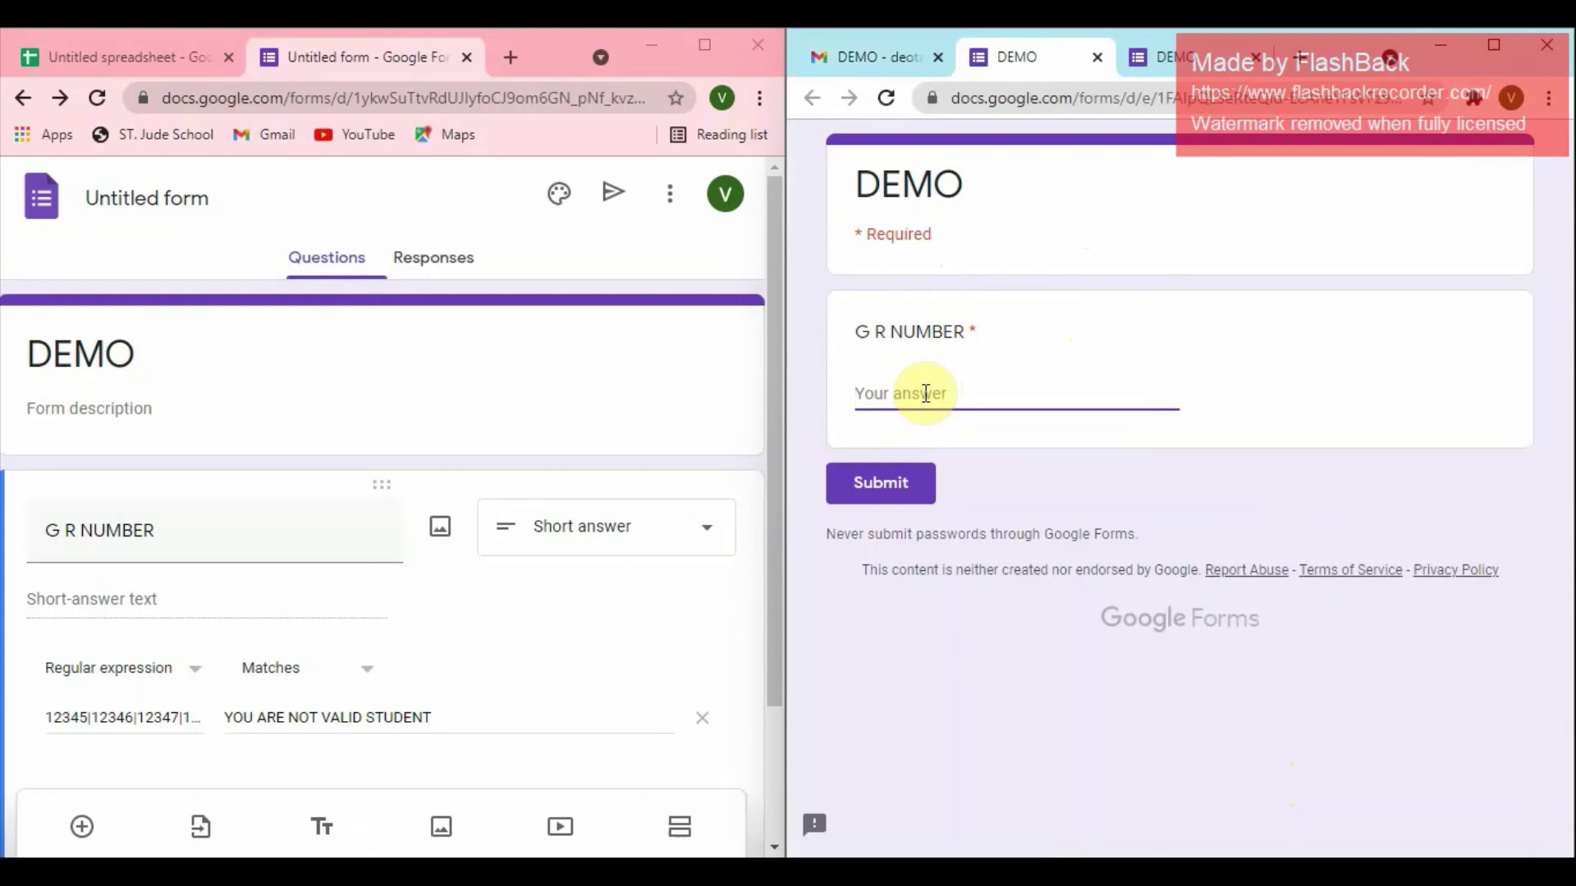
{"action": "type", "text": "23456"}
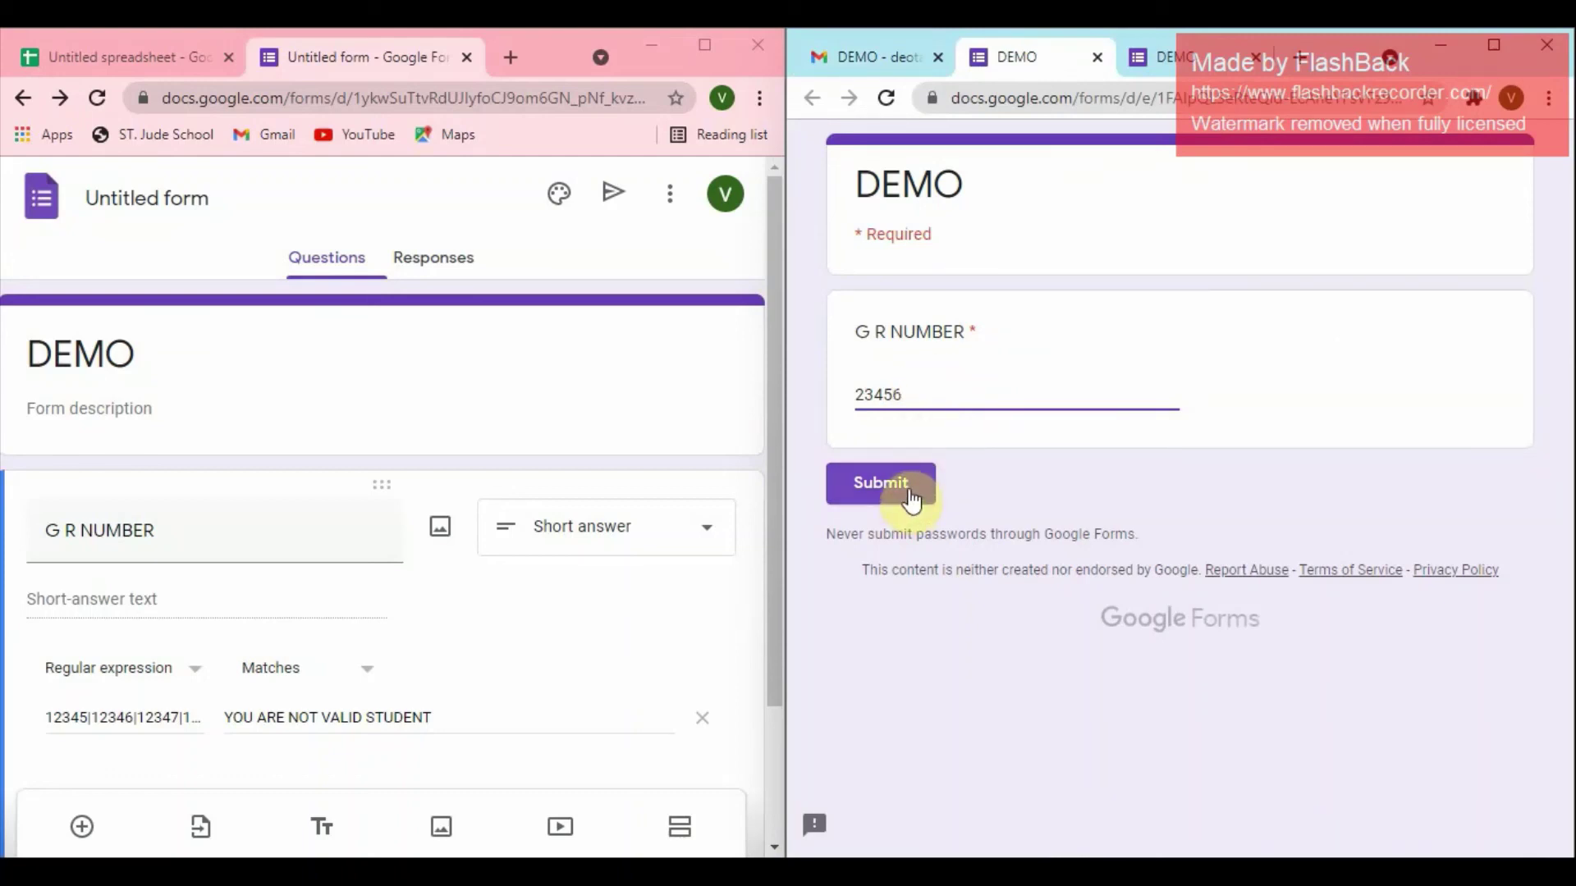
{"action": "left_click", "coordinate": [907, 490]}
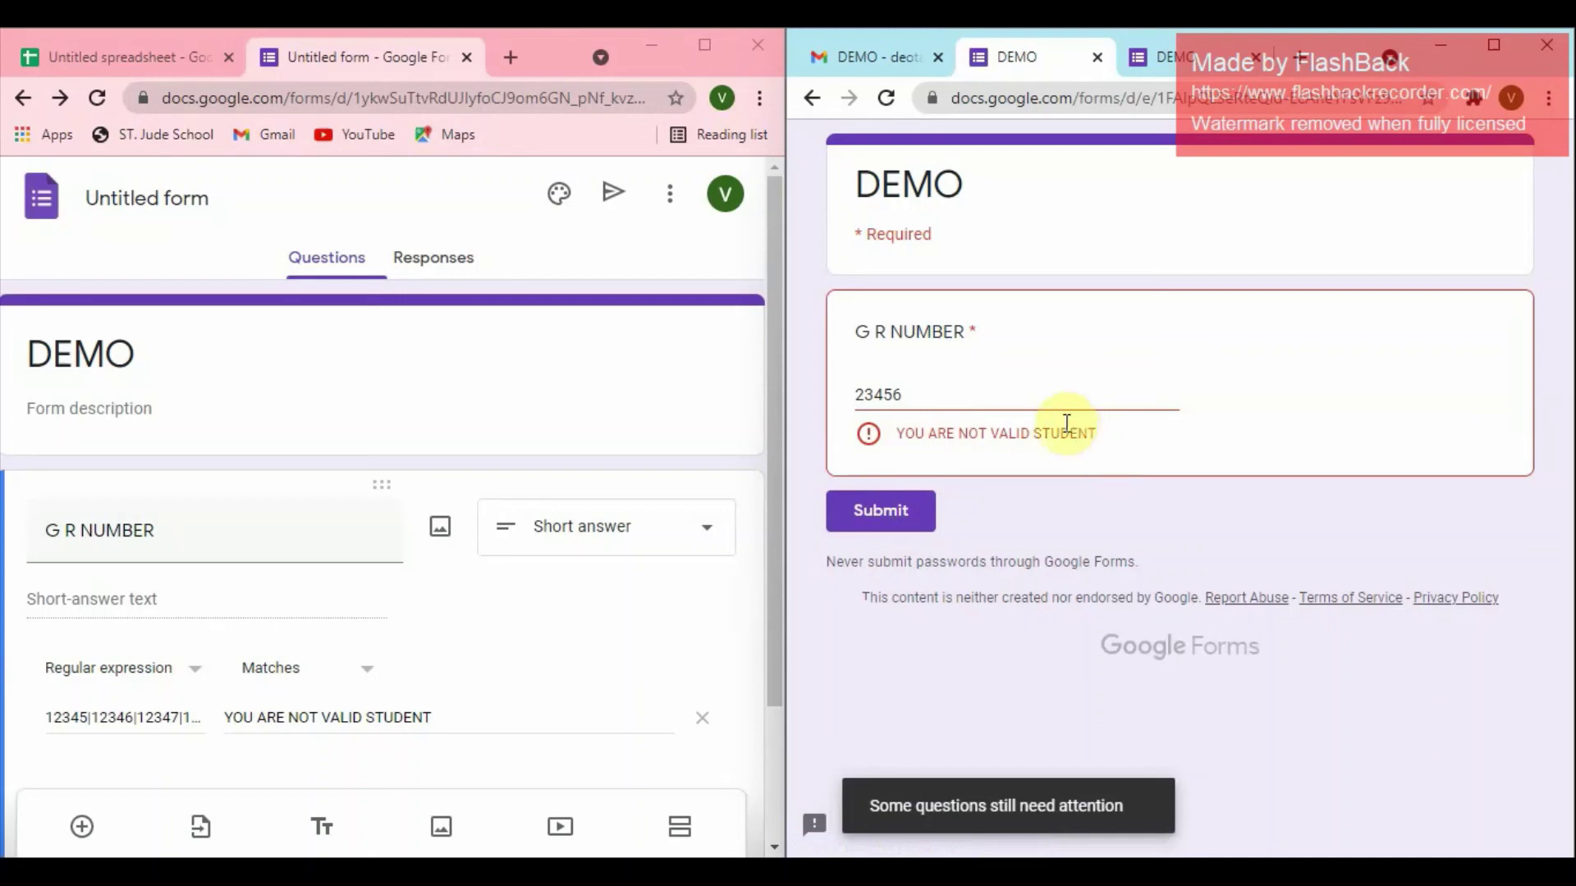
Replace the answer in the live form with the first G R number from the allowed list and submit the response.
{"action": "left_click", "coordinate": [965, 399]}
{"action": "key", "text": "BackSpace"}
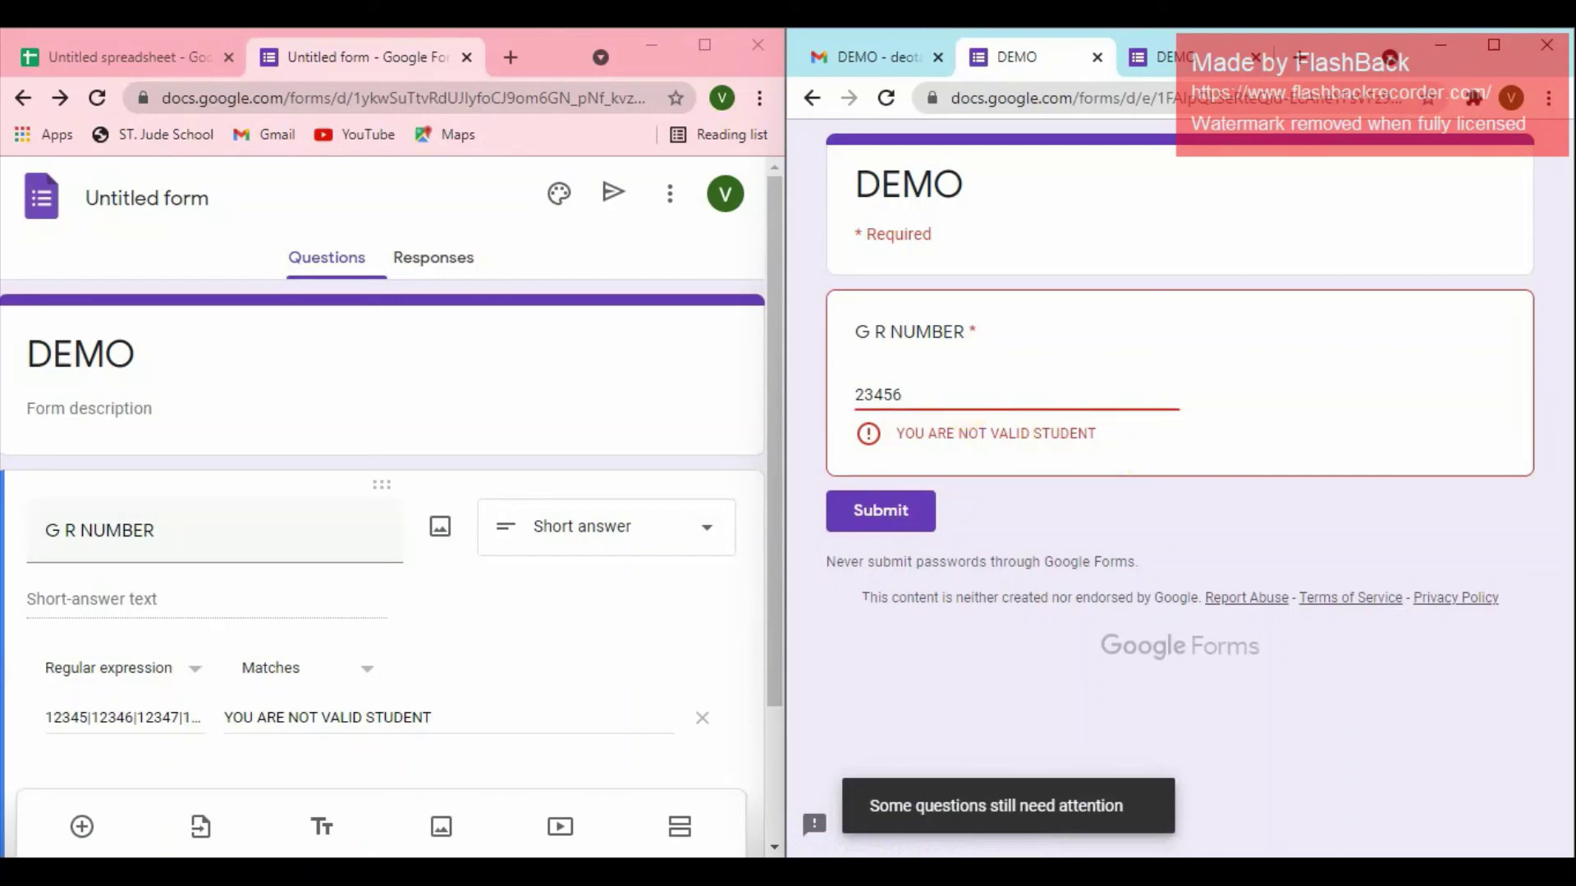
{"action": "key", "text": "BackSpace"}
{"action": "key", "text": "BackSpace"}
{"action": "key", "text": "BackSpace"}
{"action": "key", "text": "BackSpace"}
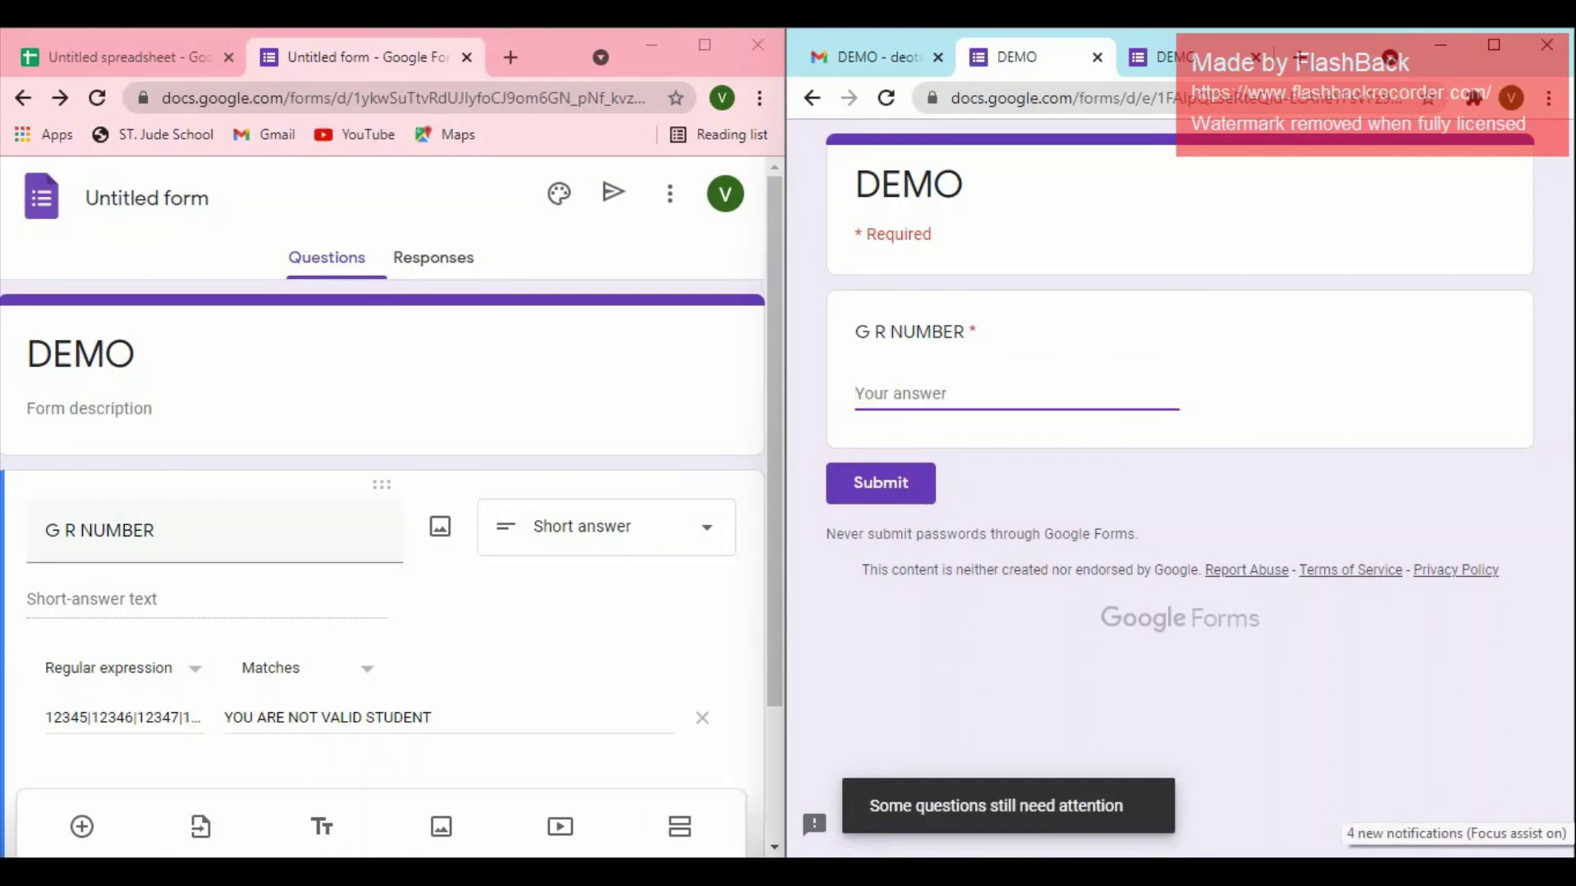
{"action": "type", "text": "12345"}
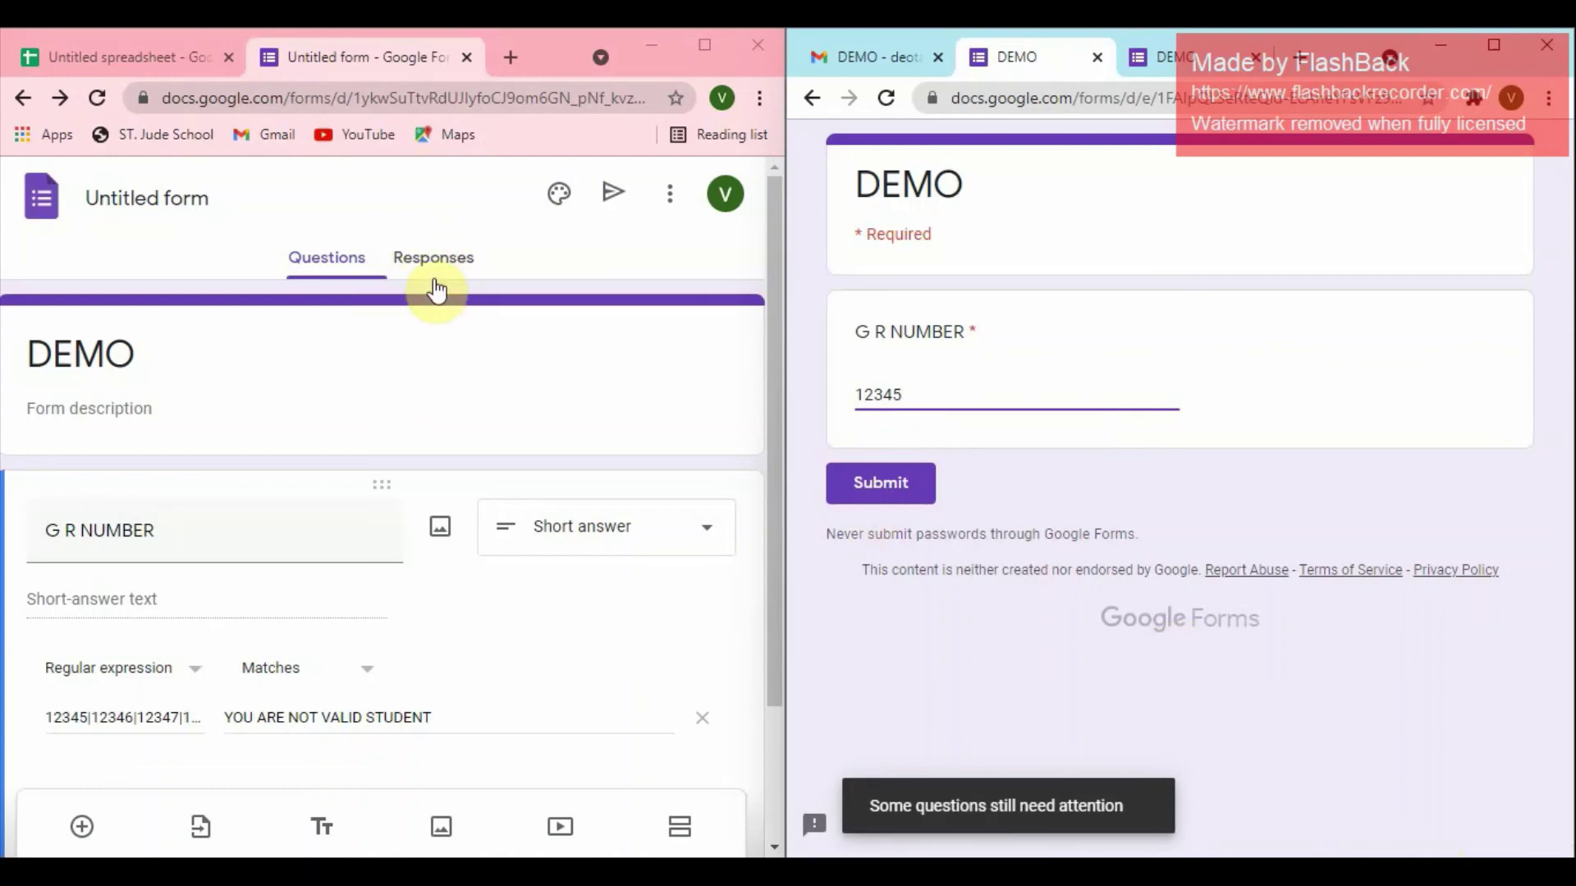
{"action": "left_click", "coordinate": [870, 491]}
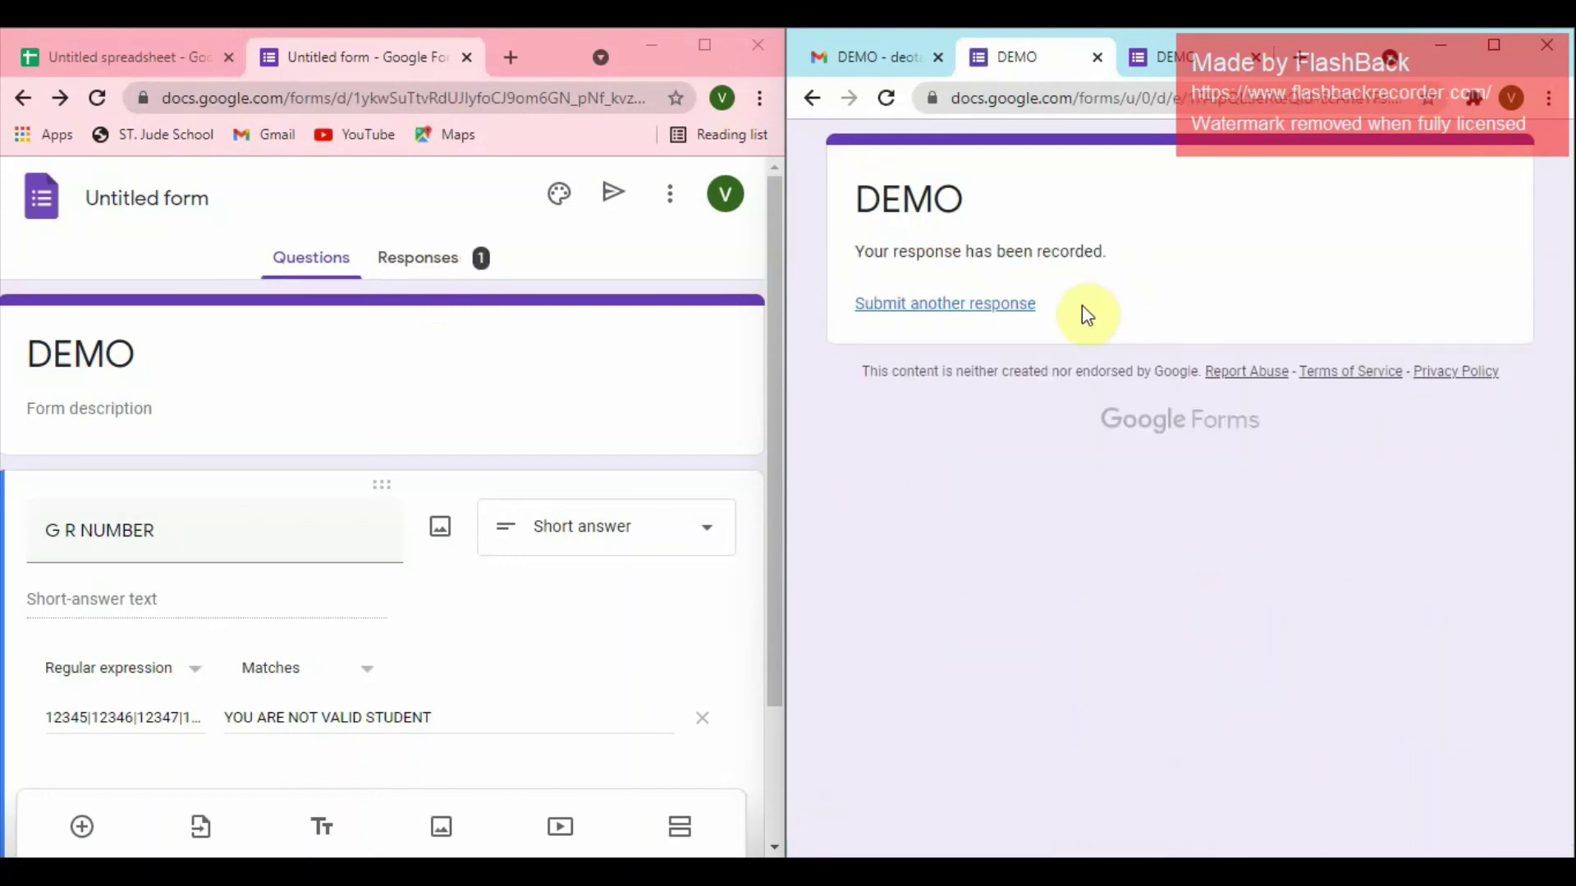